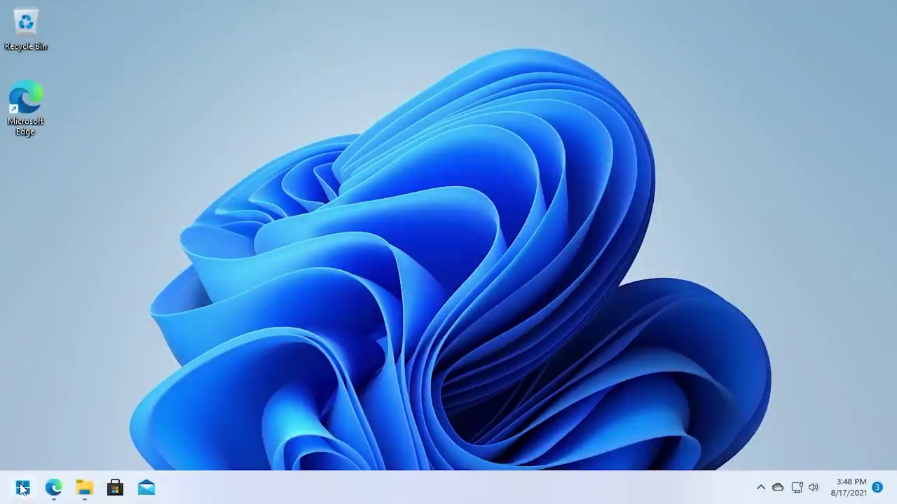
# Open the default Windows 11 Start menu to look it over, then close it.
pyautogui.click(17, 488)
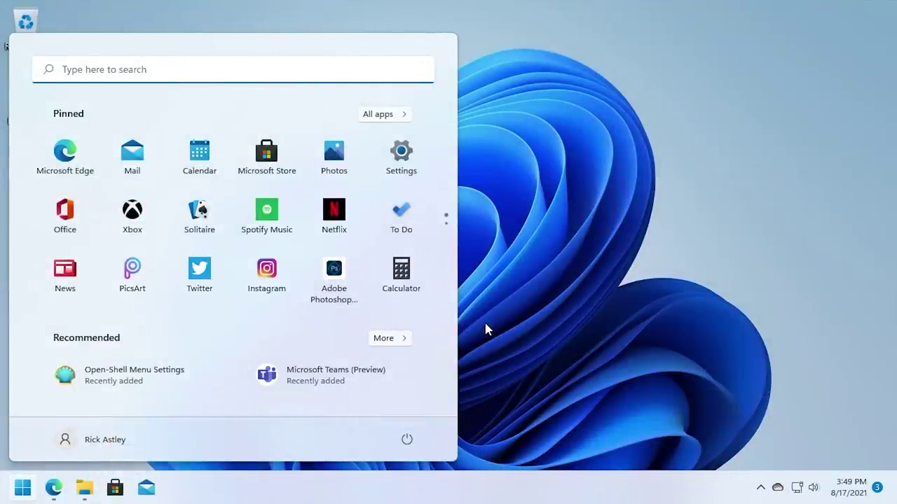
pyautogui.click(511, 321)
# Restore Edge and show the Open-Shell releases tab, scrolled up to the Periodic update release.
pyautogui.click(54, 488)
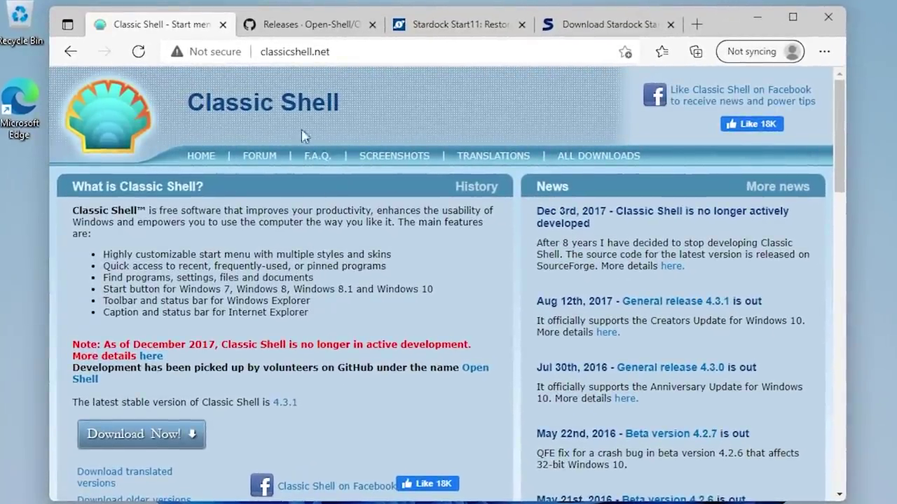
pyautogui.click(293, 27)
pyautogui.scroll(3, 483, 231)
pyautogui.scroll(2, 490, 229)
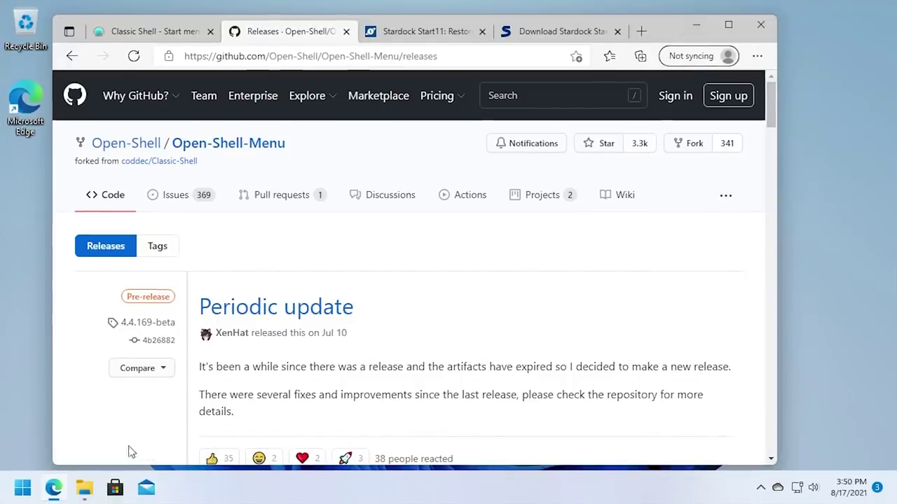
# Open the Start menu from the taskbar's start button.
pyautogui.click(22, 488)
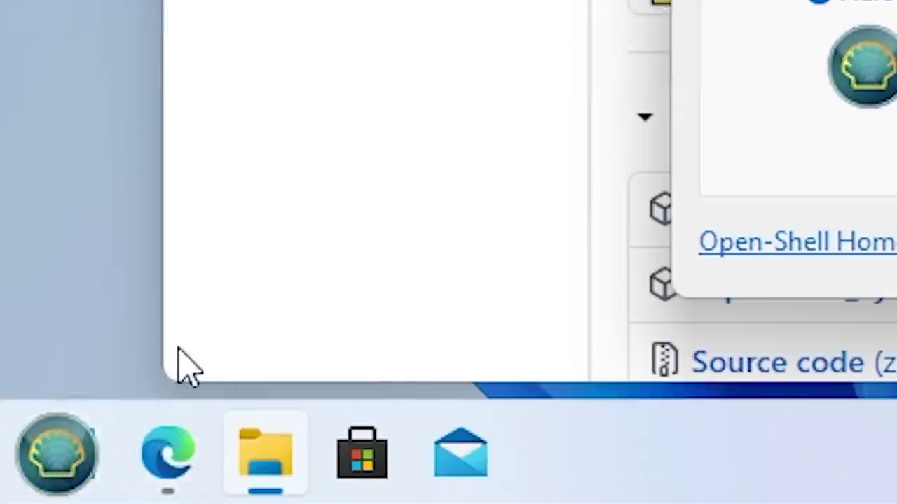
# Switch the Open-Shell start button to Classic style and preview its Windows 7-style menu.
pyautogui.click(102, 427)
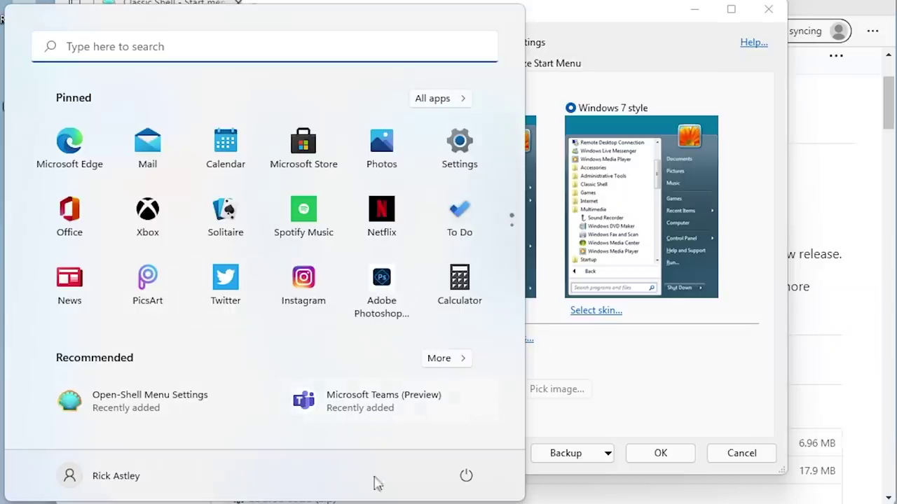
pyautogui.click(374, 501)
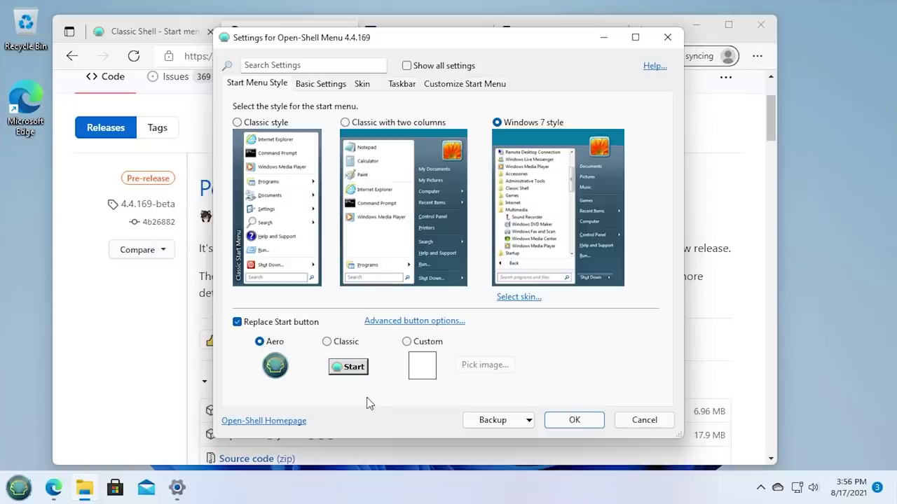
pyautogui.click(327, 343)
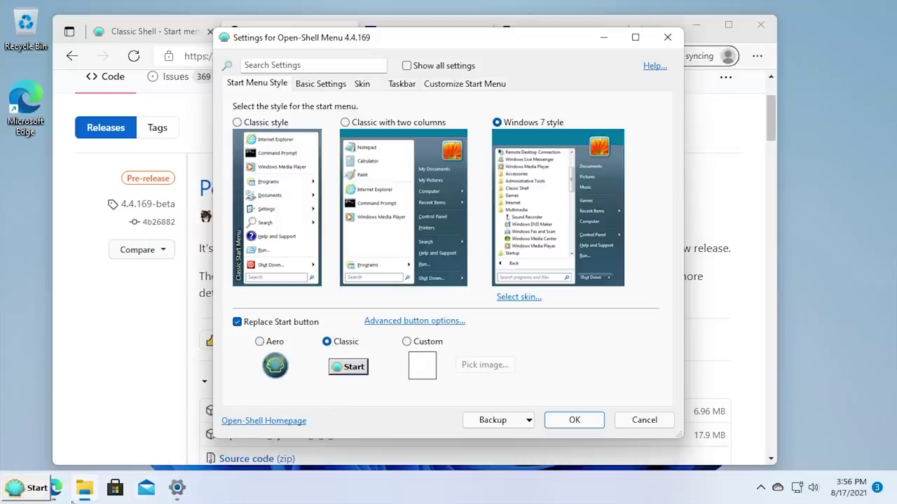
pyautogui.click(30, 496)
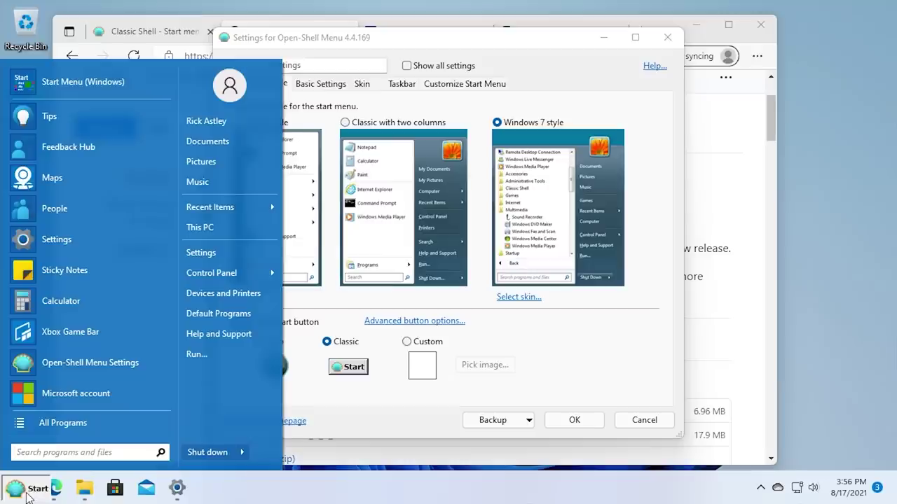
pyautogui.click(28, 494)
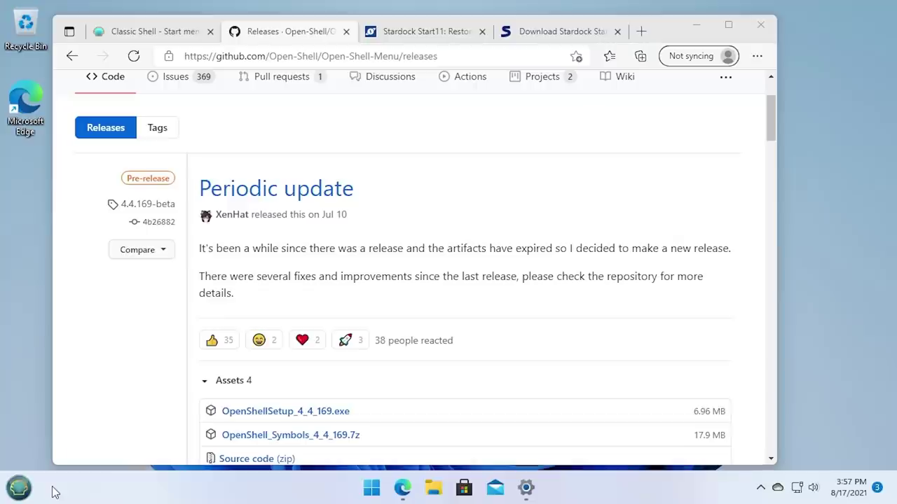
# Exit Open-Shell from its button menu, then scroll the Start11 page down to its purchase section.
pyautogui.rightClick(49, 462)
pyautogui.click(131, 445)
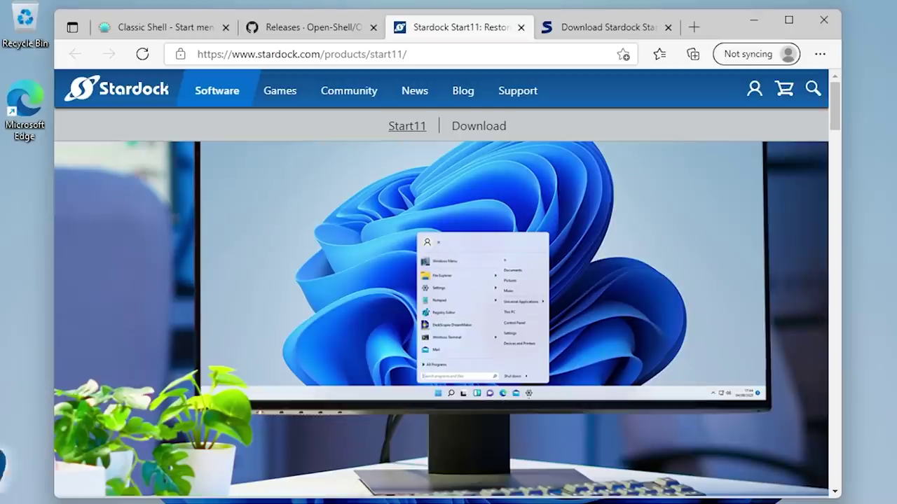
pyautogui.scroll(-2, 515, 238)
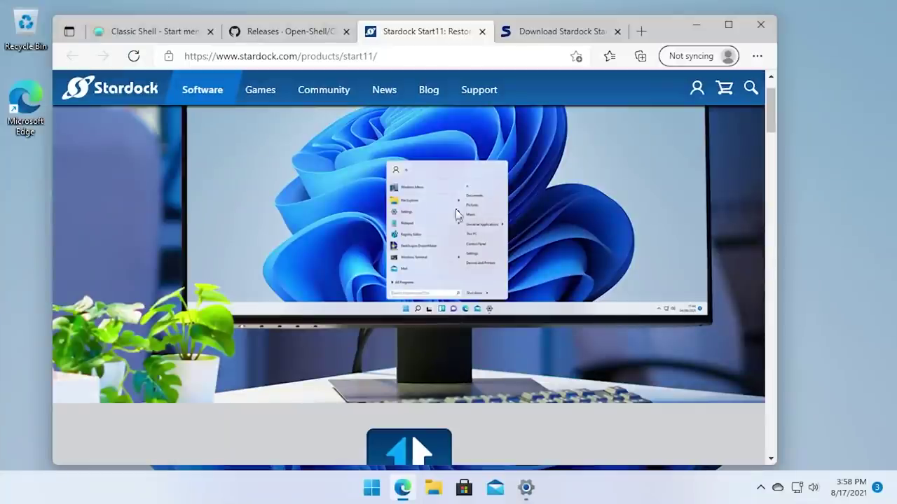
pyautogui.scroll(-3, 370, 204)
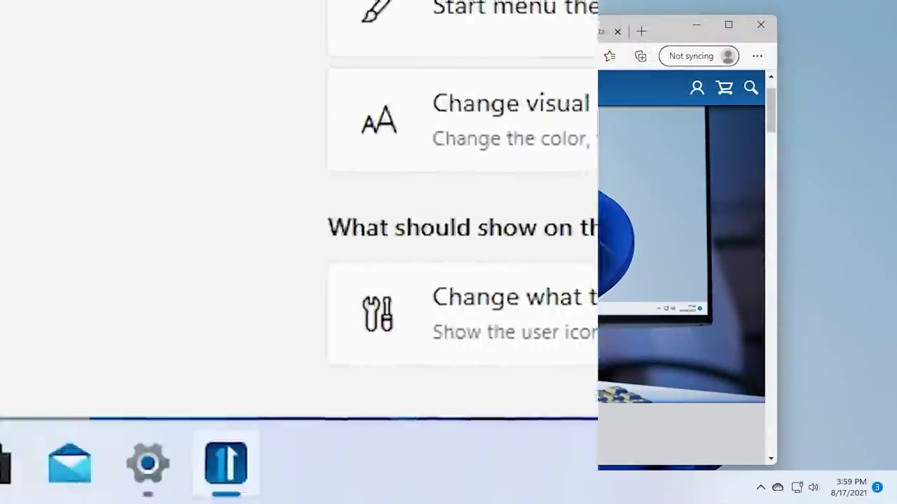
pyautogui.click(371, 487)
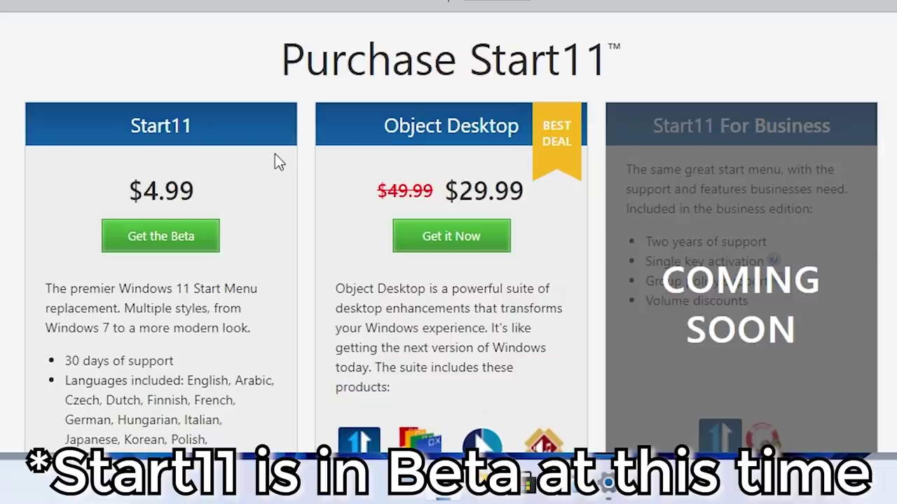
# Highlight the $4.99 Start11 price and the Start11 card heading while scrolling the page.
pyautogui.moveTo(128, 190); pyautogui.dragTo(218, 189)
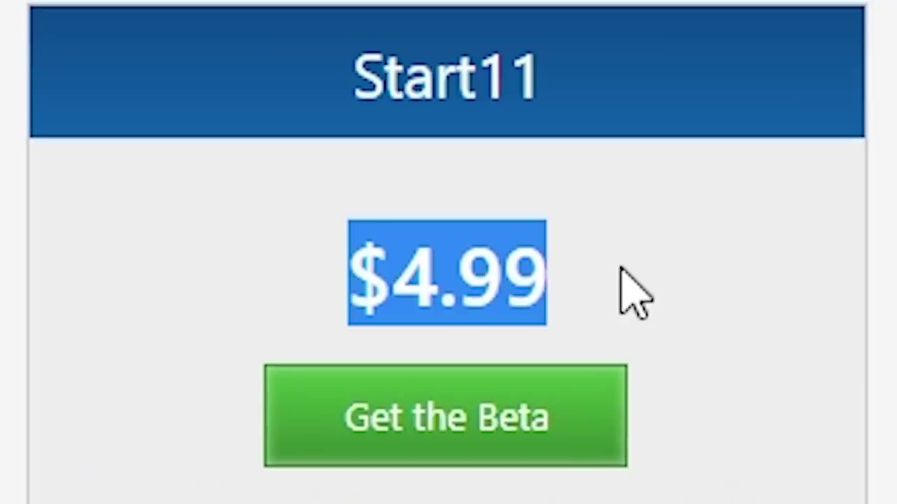
pyautogui.click(637, 290)
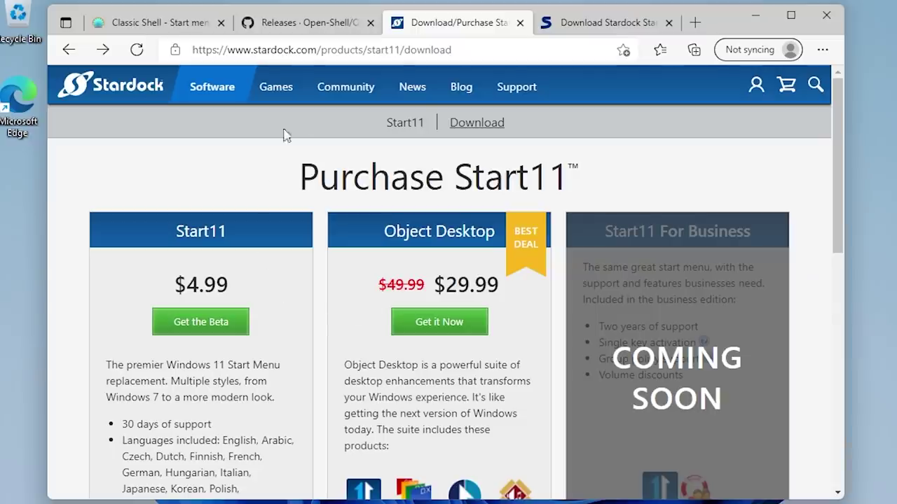
pyautogui.scroll(-2, 110, 266)
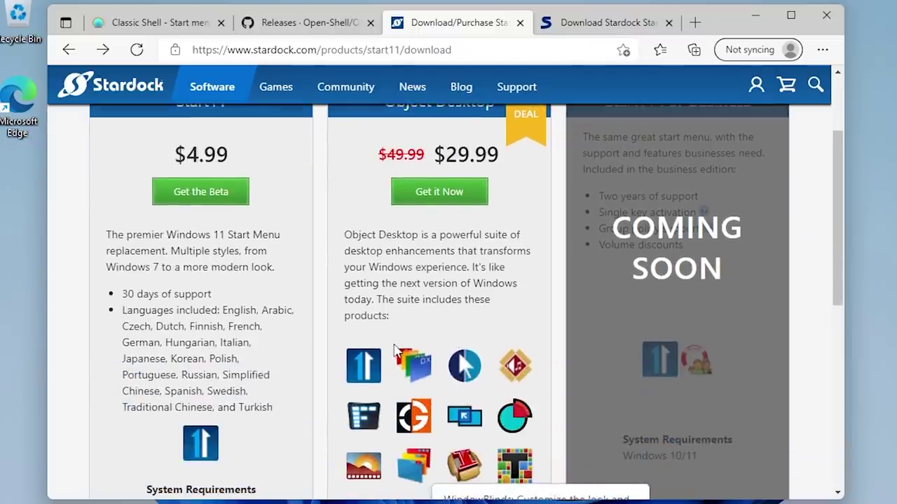
pyautogui.scroll(-3, 396, 350)
pyautogui.scroll(5, 378, 374)
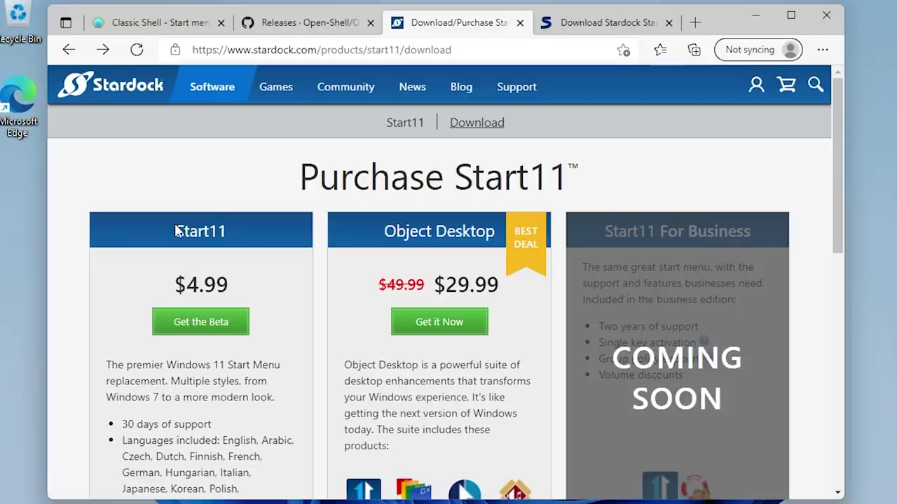
pyautogui.moveTo(175, 230); pyautogui.dragTo(284, 233)
pyautogui.click(279, 230)
# Reload the Start11 download page and switch to the Softpedia 'Download Stardock Start11' tab.
pyautogui.scroll(-5, 280, 232)
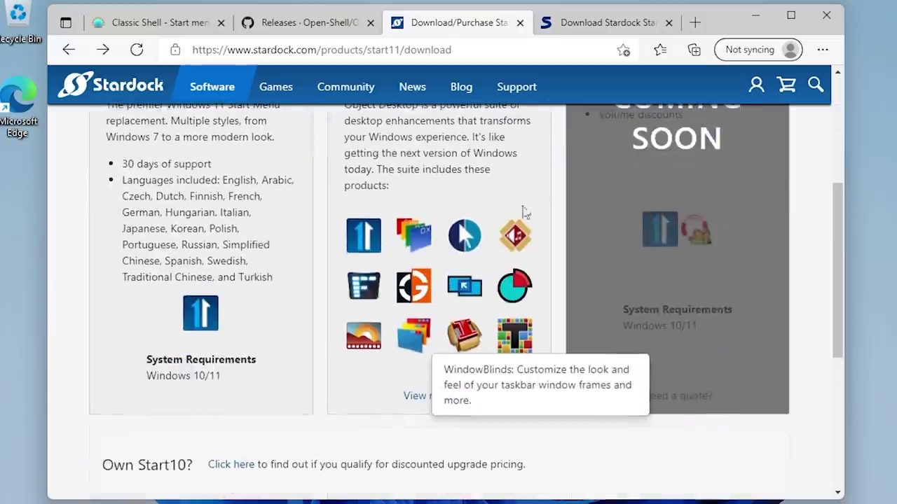
pyautogui.scroll(-2, 425, 356)
pyautogui.scroll(7, 448, 361)
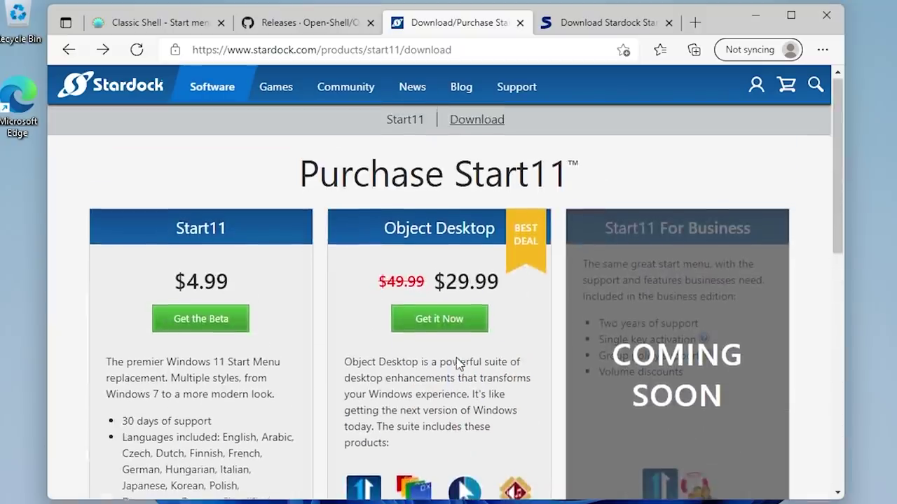
pyautogui.click(490, 125)
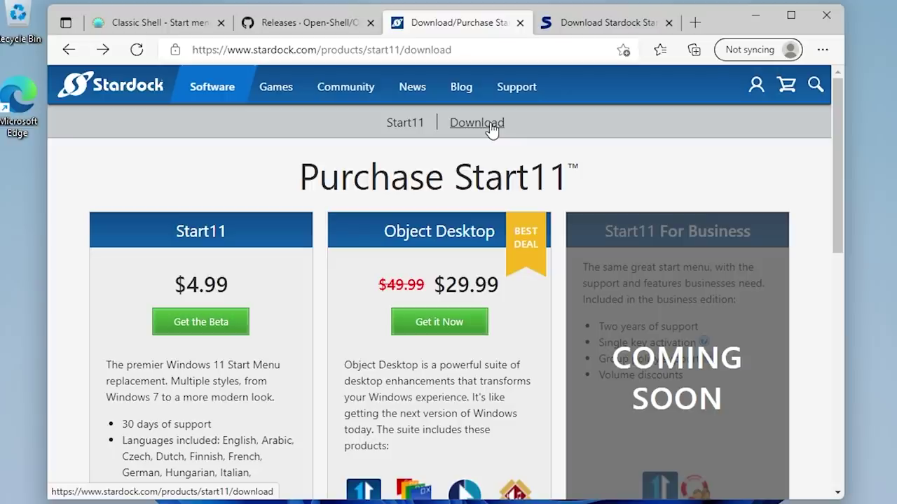
pyautogui.click(600, 24)
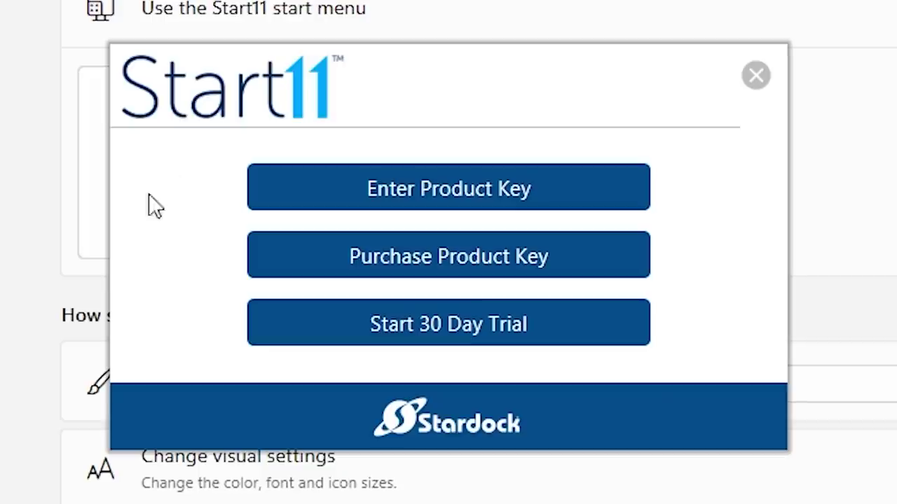
# Start the Start11 30-day trial with your e-mail address and finish the activation.
pyautogui.click(401, 335)
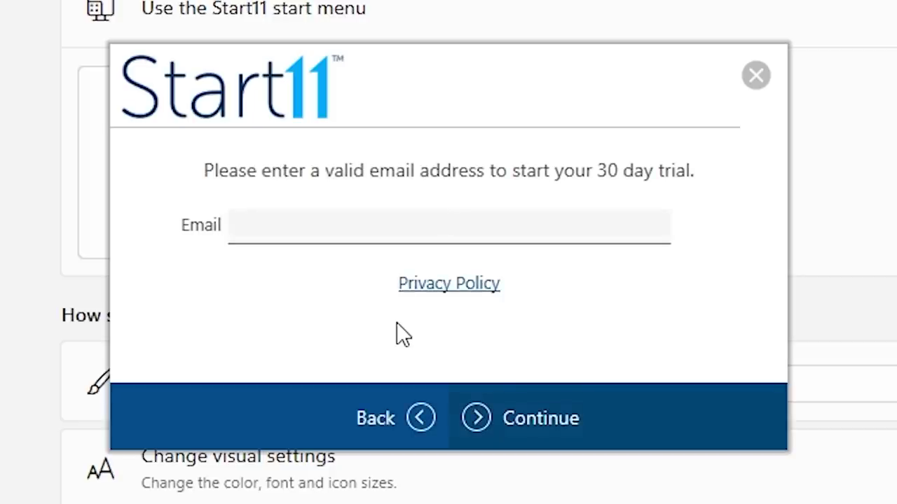
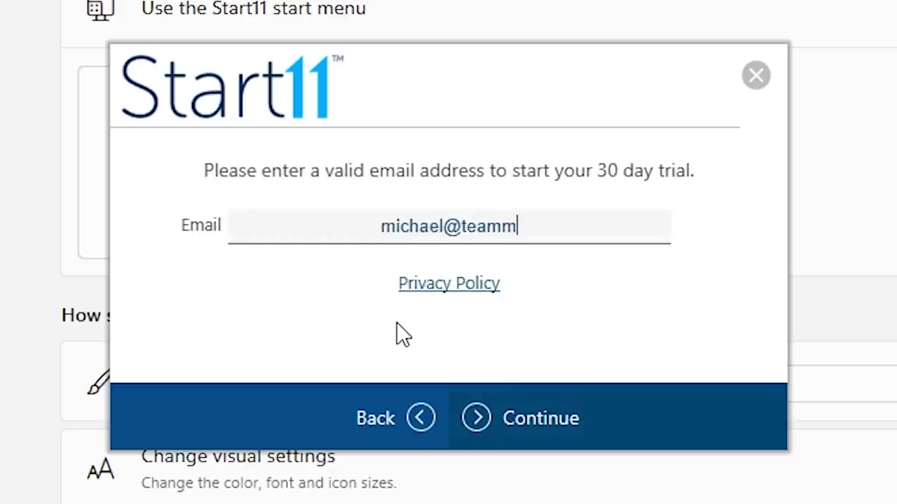
pyautogui.click(518, 424)
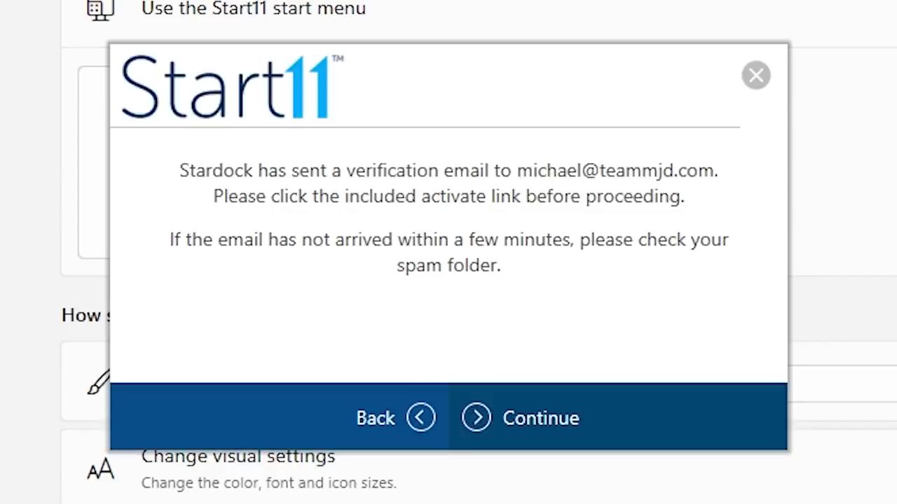
pyautogui.click(518, 418)
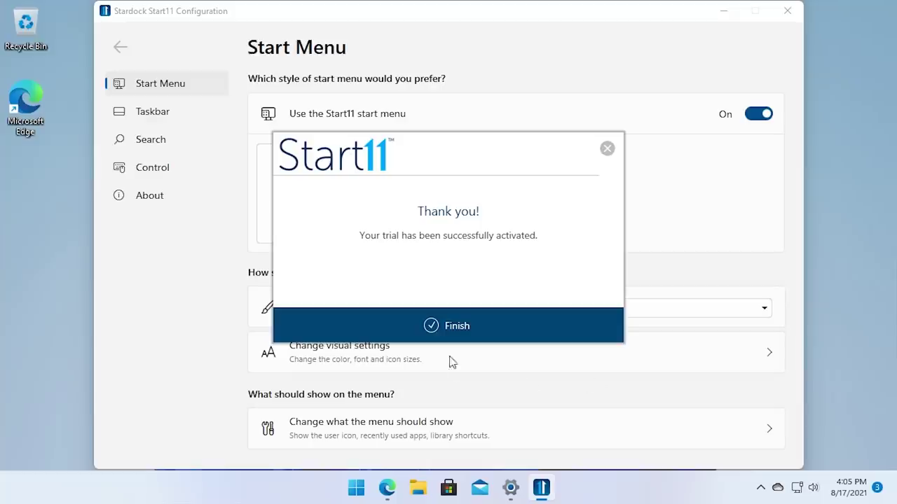
pyautogui.click(406, 391)
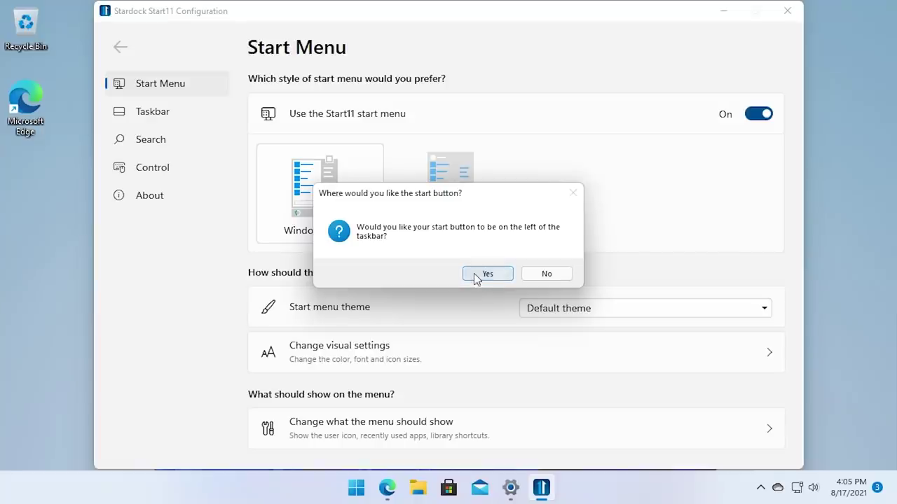
# Answer Yes to place the start button on the left of the taskbar.
pyautogui.click(540, 350)
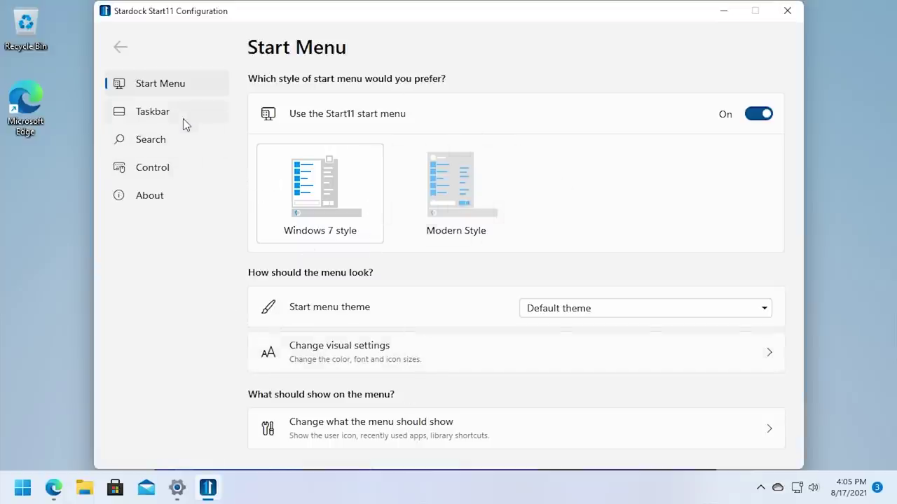
# Turn off centring the start button in Taskbar advanced options, then go to Start Menu settings.
pyautogui.click(203, 120)
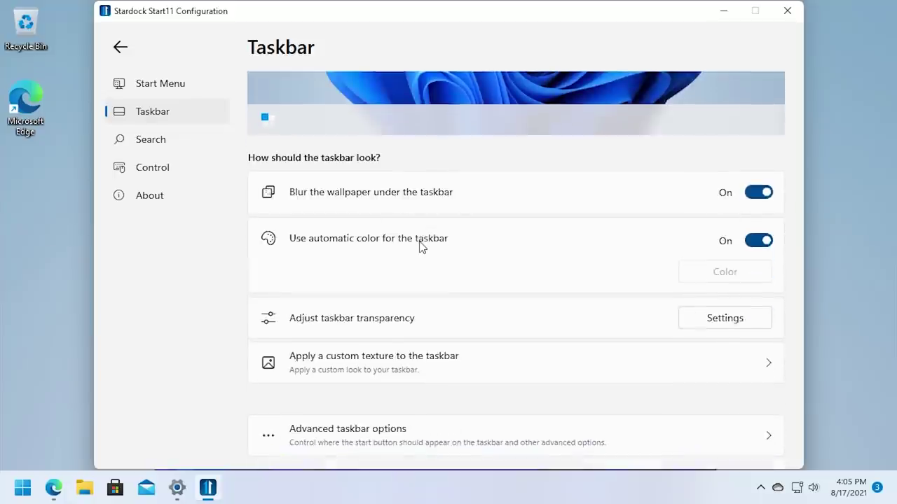
pyautogui.click(394, 445)
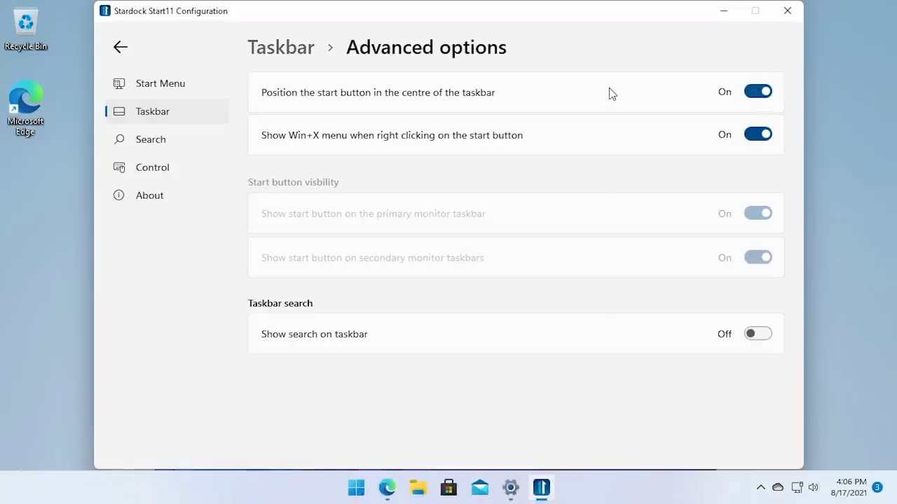
pyautogui.click(762, 91)
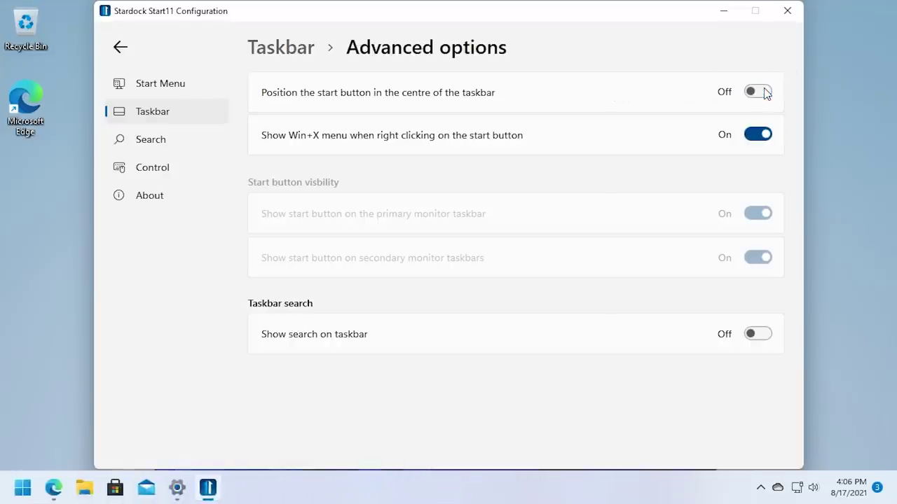
pyautogui.click(122, 49)
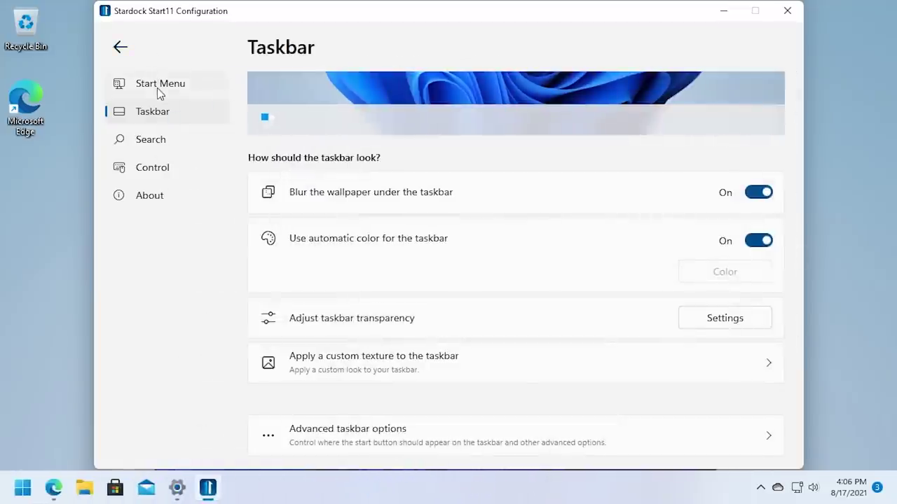
pyautogui.click(161, 90)
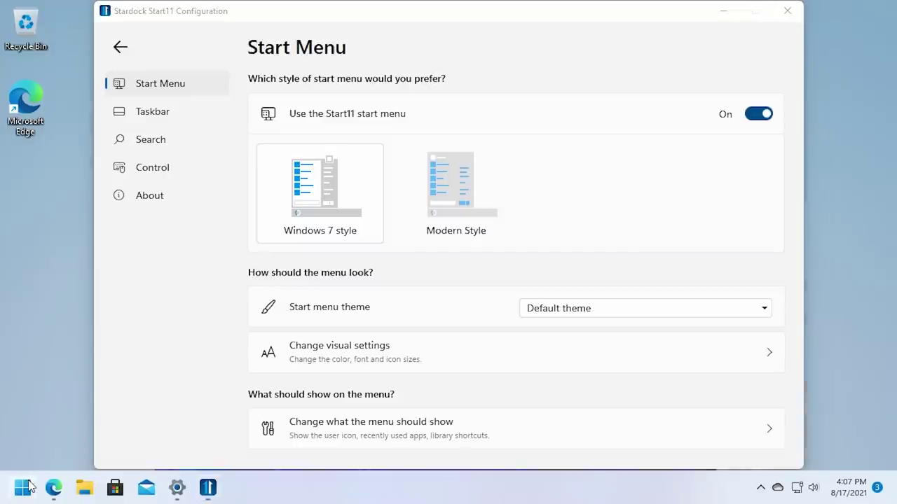
# Try the Windows 7-style start menu: Windows Menu, Universal Applications and All Programs.
pyautogui.click(27, 487)
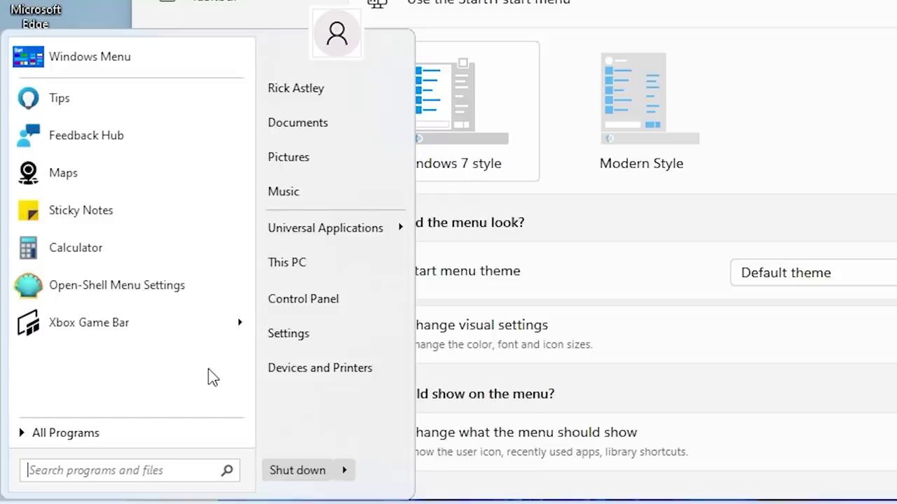
pyautogui.click(120, 68)
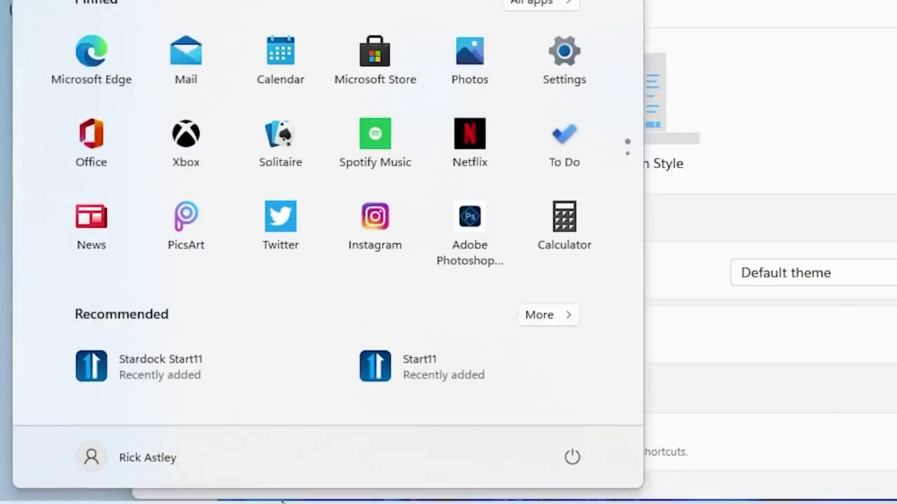
pyautogui.click(879, 413)
pyautogui.press('super')
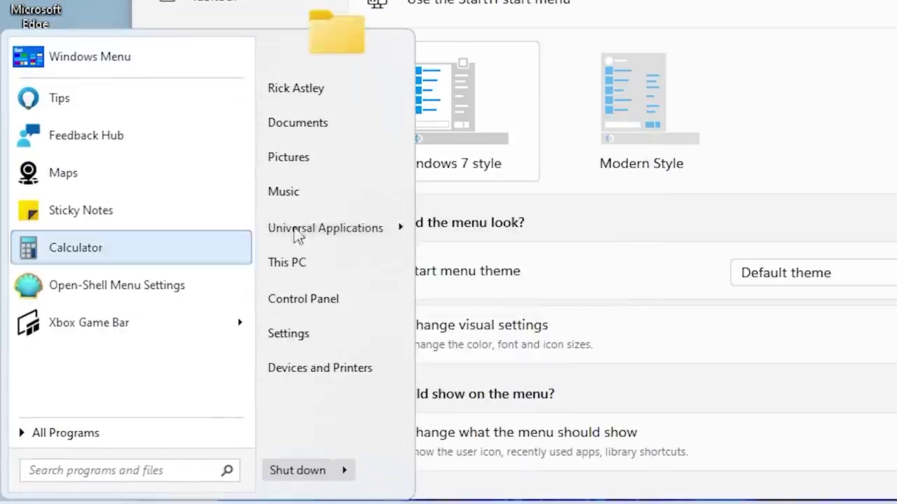
pyautogui.click(388, 237)
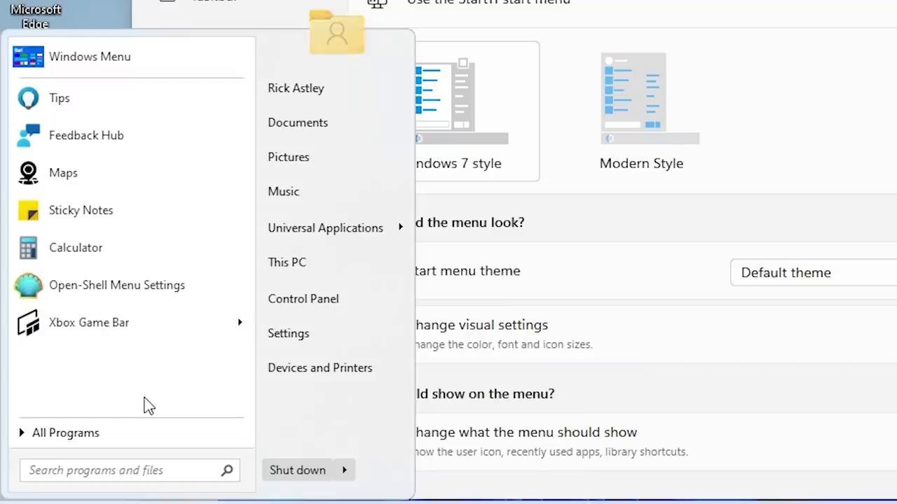
pyautogui.click(70, 432)
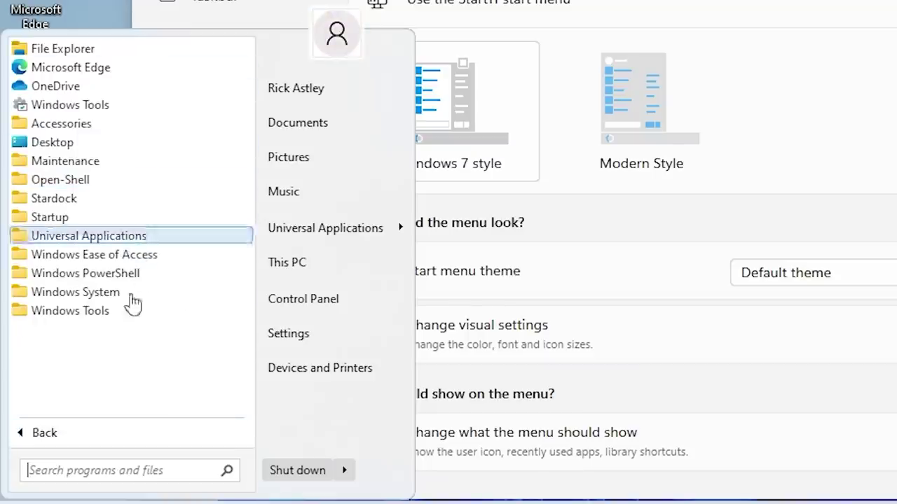
pyautogui.click(83, 432)
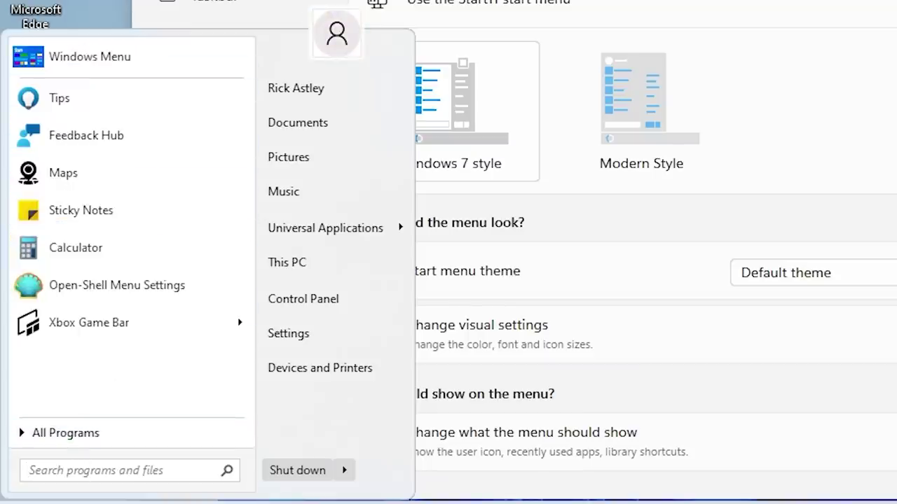
# Run winver from the start menu search, recheck All Programs, then choose Modern Style.
pyautogui.write('winver')
pyautogui.press('Return')
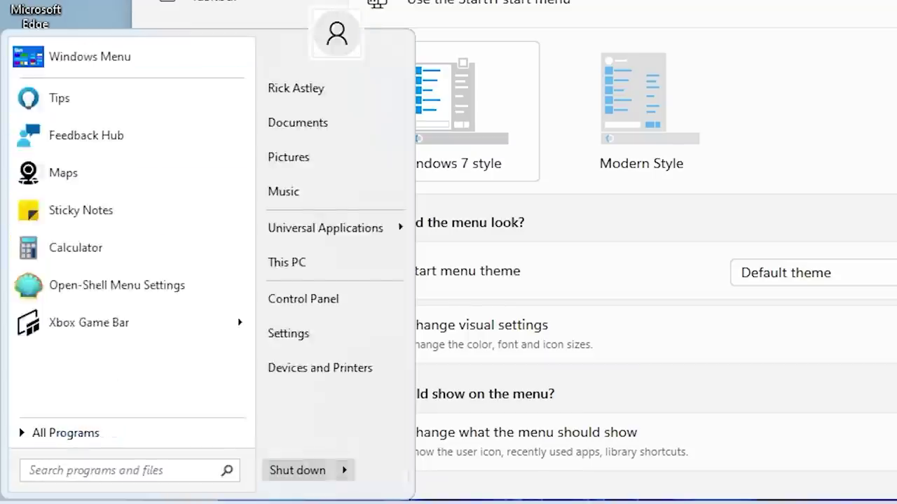
pyautogui.click(428, 267)
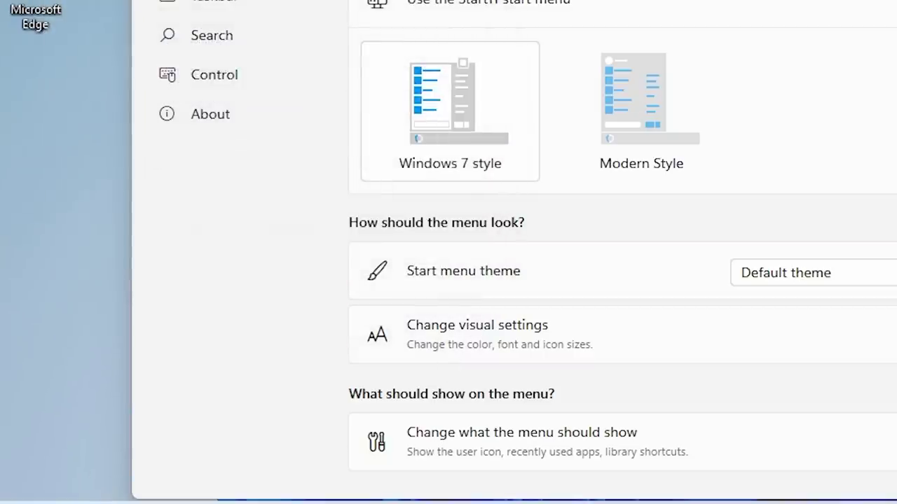
pyautogui.press('super')
pyautogui.click(100, 434)
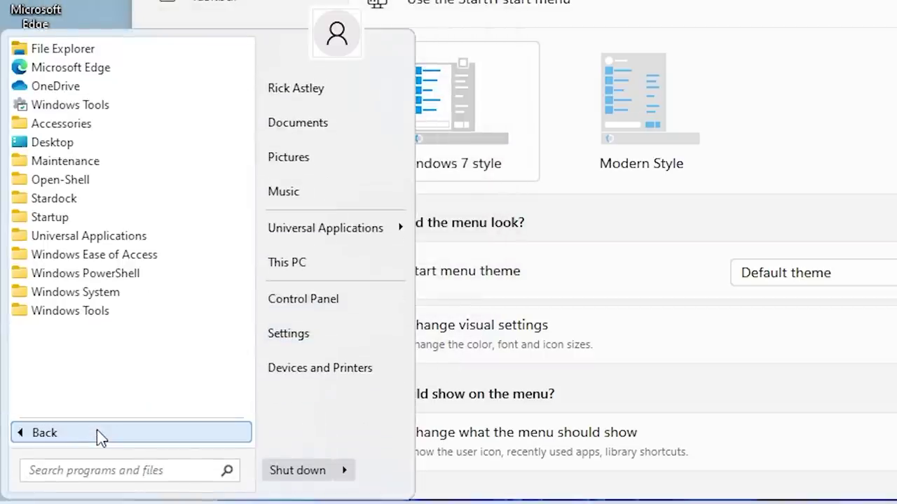
pyautogui.click(96, 436)
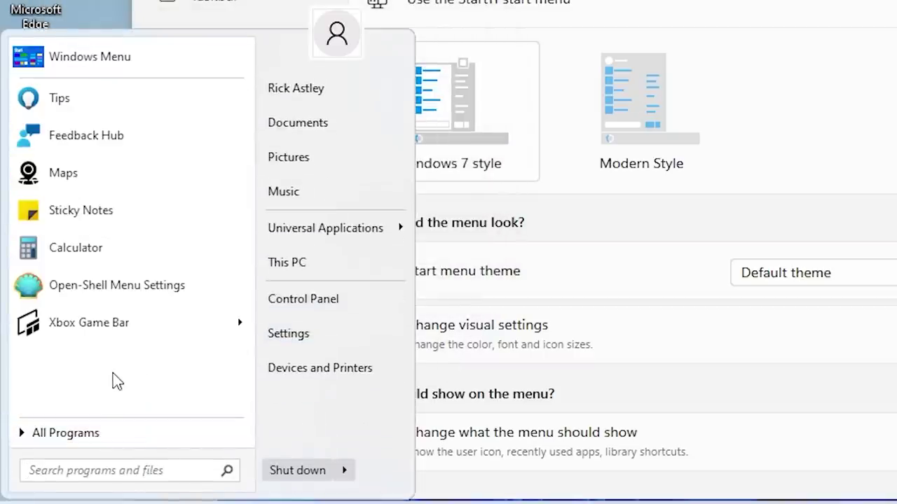
pyautogui.click(645, 108)
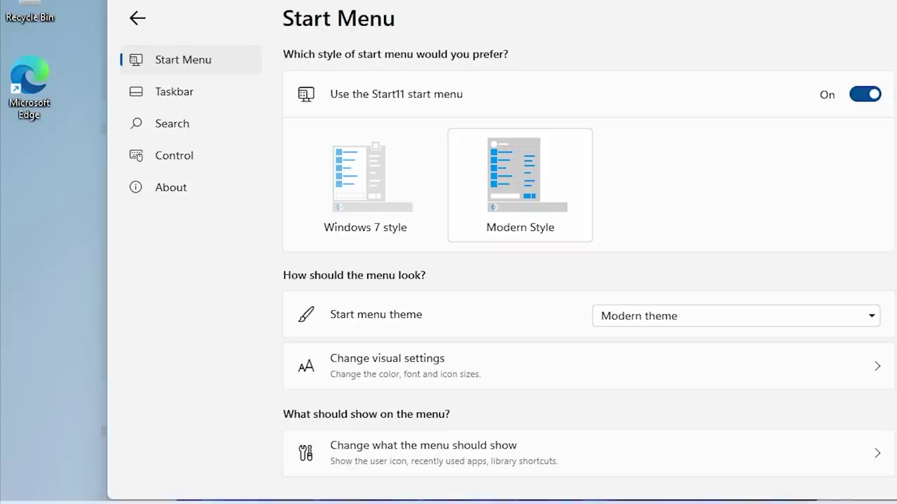
# Preview the Start11 start menu and compare it with the native Windows 11 menu.
pyautogui.press('super')
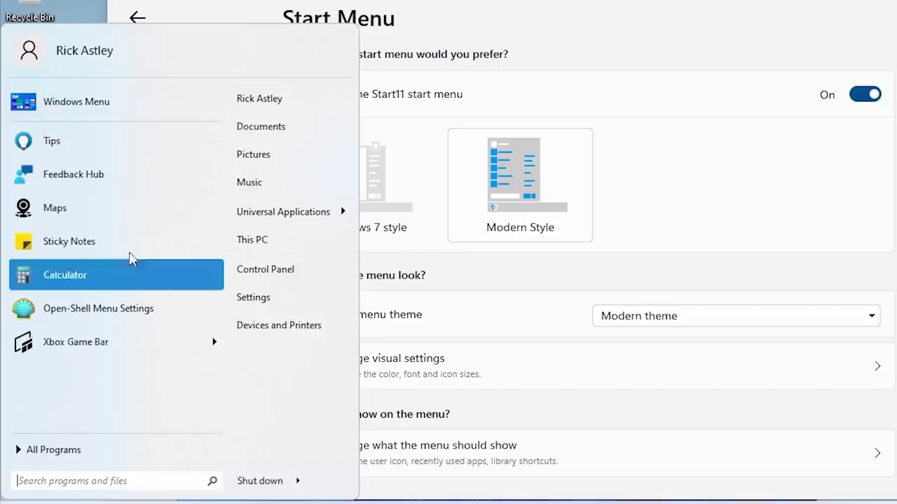
pyautogui.click(129, 119)
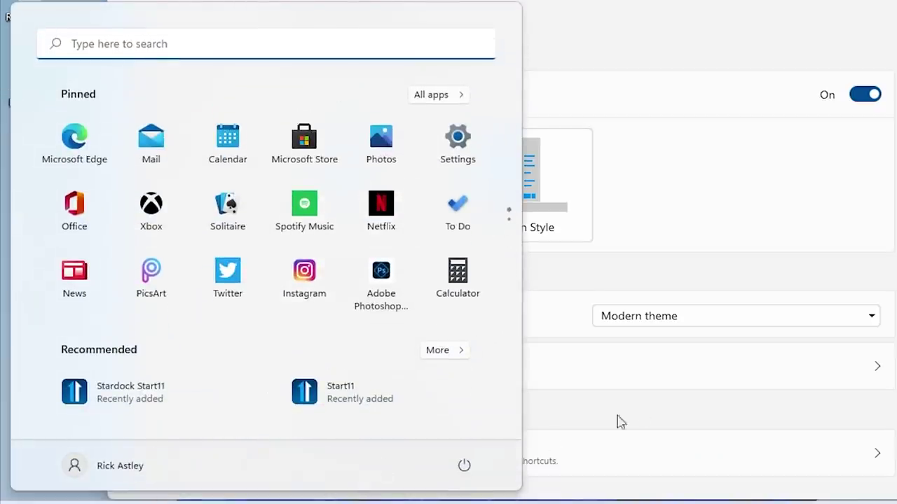
pyautogui.click(707, 408)
pyautogui.press('super')
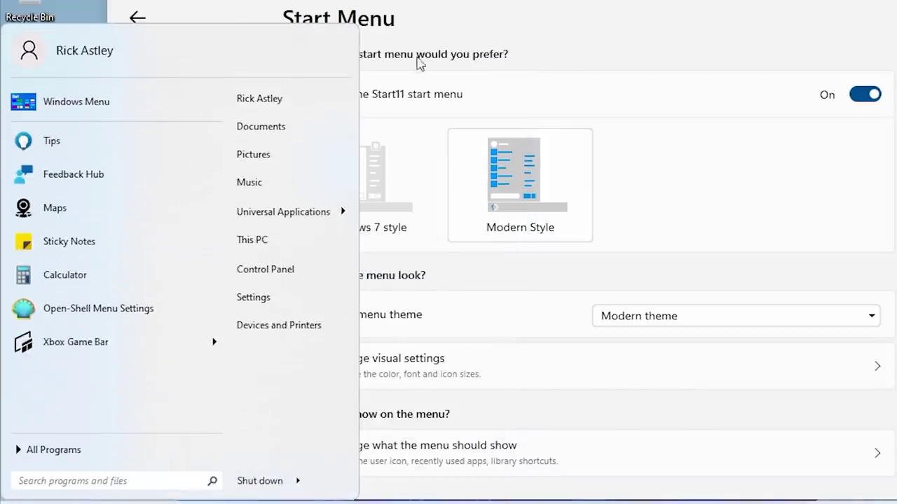
pyautogui.click(734, 208)
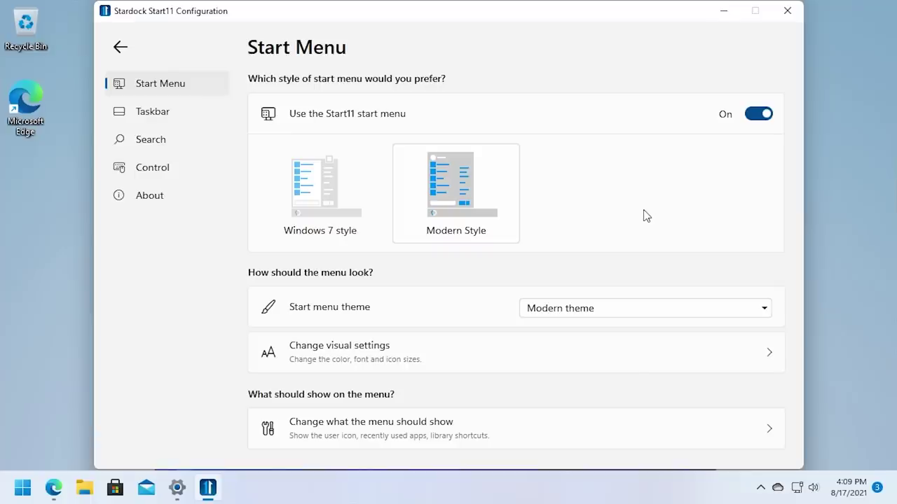
# Set the start menu theme to 'Modern theme without icon' and preview the result.
pyautogui.click(669, 321)
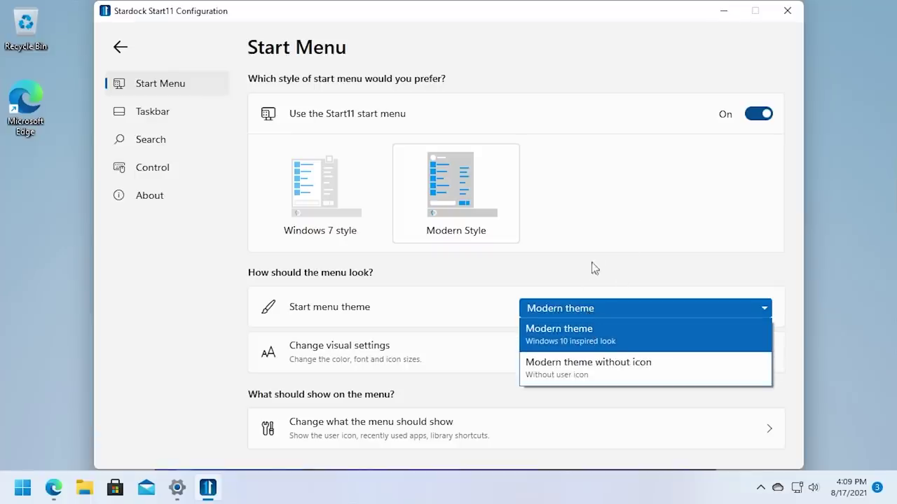
pyautogui.click(593, 266)
pyautogui.click(586, 314)
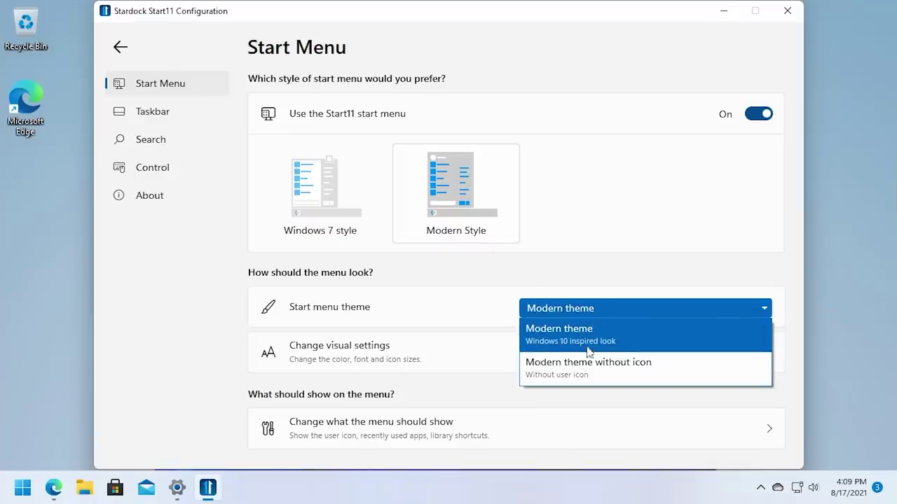
pyautogui.click(586, 371)
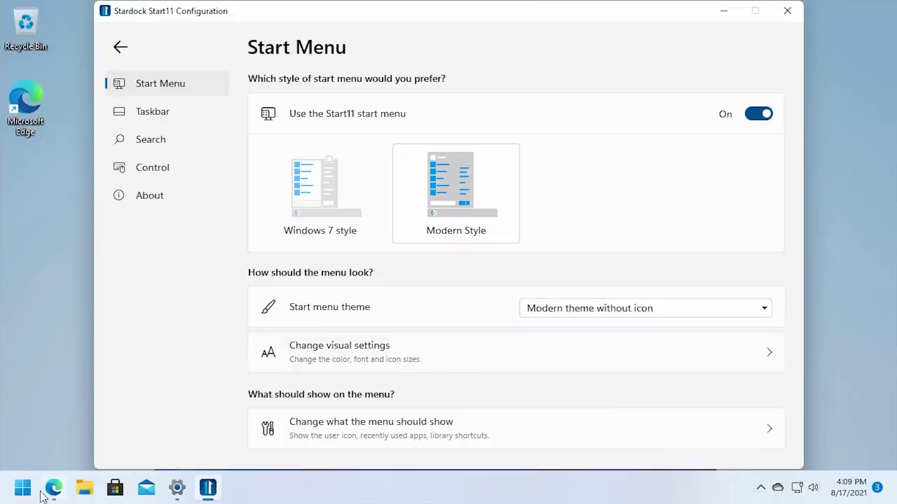
pyautogui.click(22, 488)
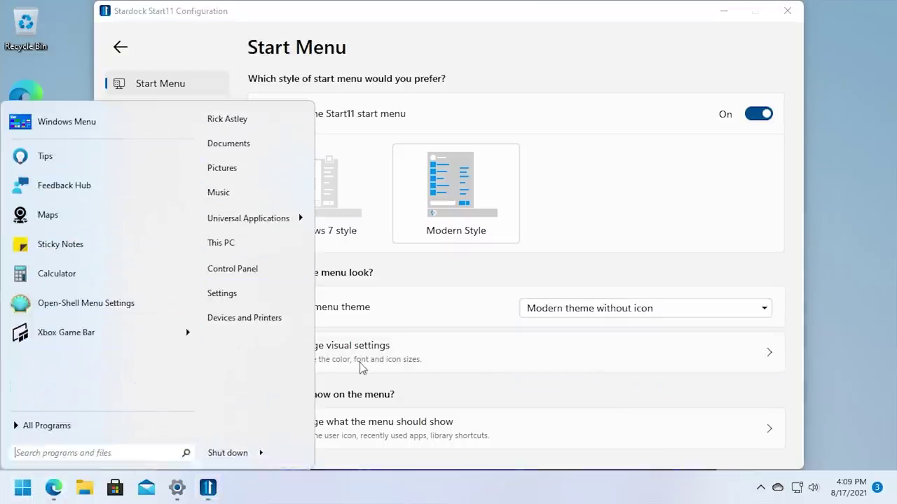
pyautogui.click(441, 288)
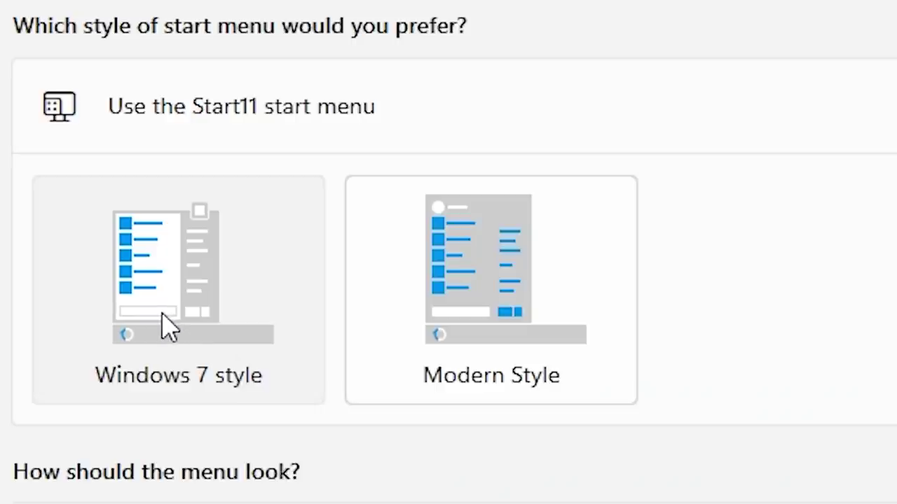
# Switch the start menu back to the Windows 7 style, keeping the Default theme.
pyautogui.click(314, 209)
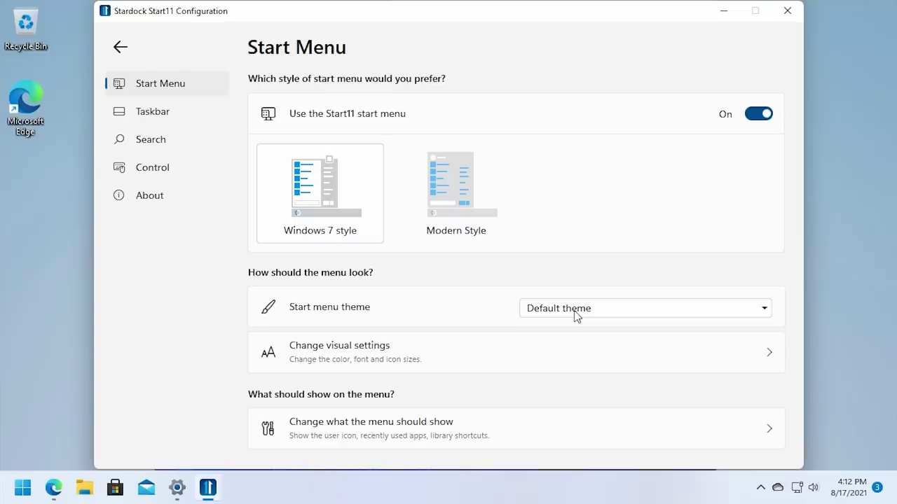
pyautogui.click(576, 312)
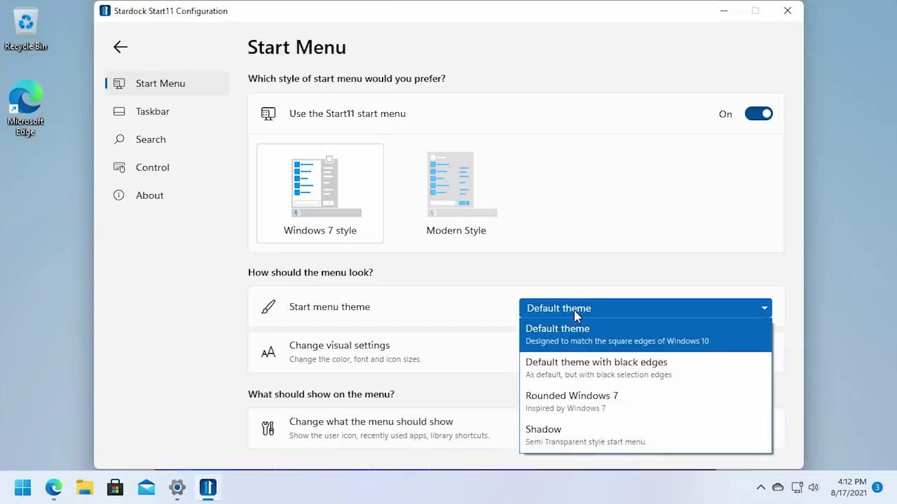
pyautogui.click(499, 274)
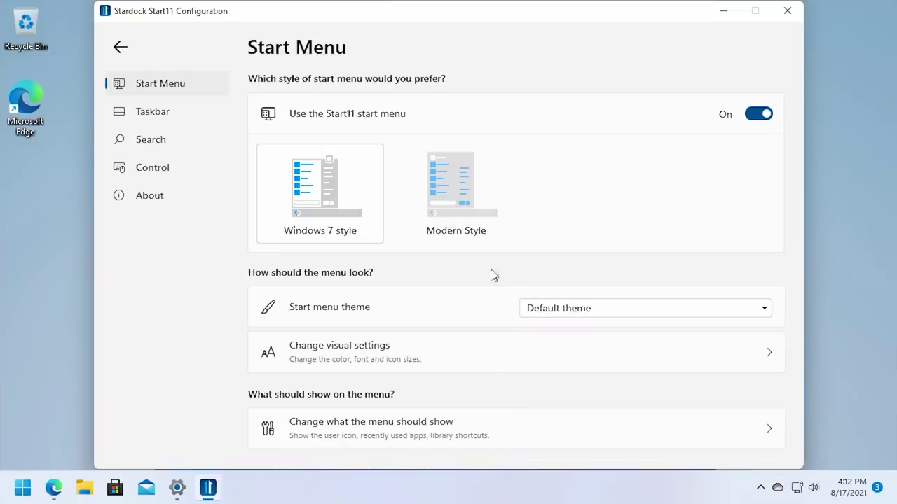
# Preview the Windows 7 style menu, browsing All Programs and returning to pinned programs.
pyautogui.click(23, 487)
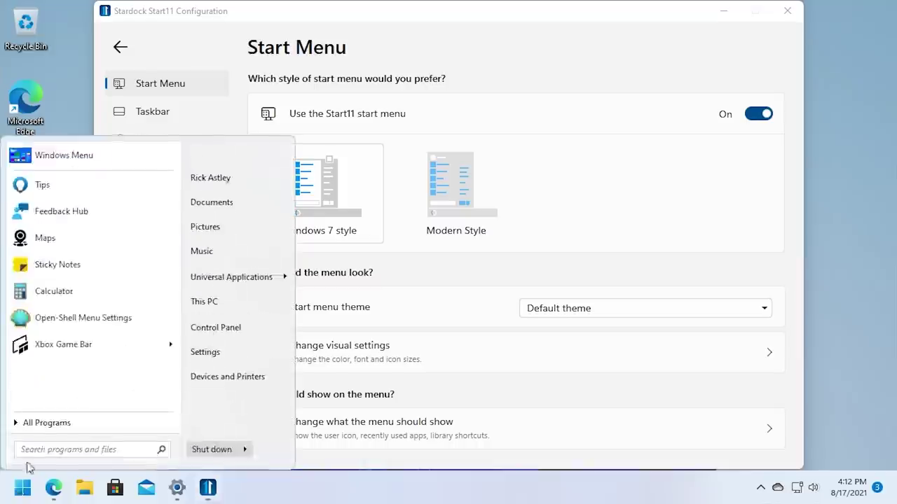
pyautogui.click(23, 487)
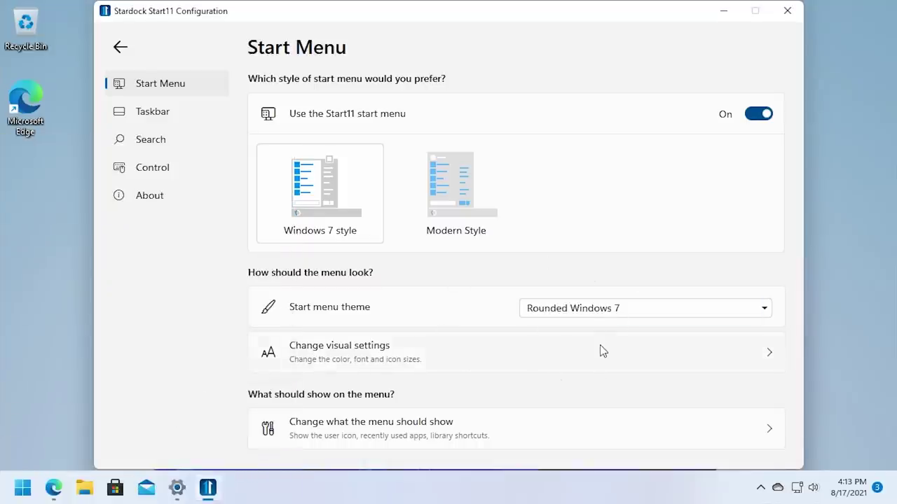
pyautogui.click(23, 487)
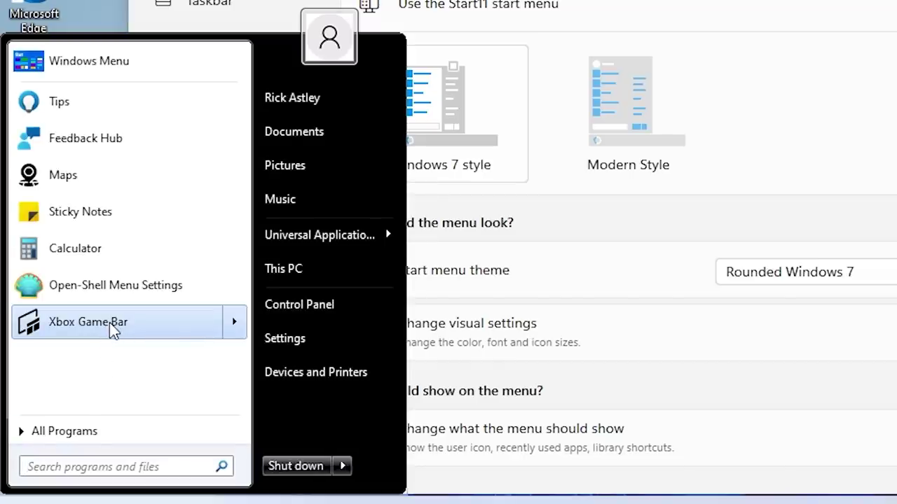
pyautogui.moveTo(109, 323)
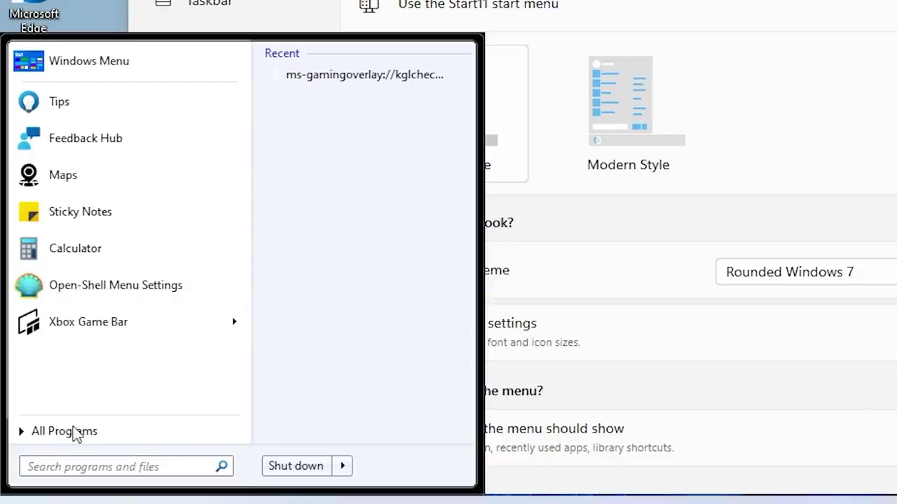
pyautogui.click(70, 430)
pyautogui.click(92, 436)
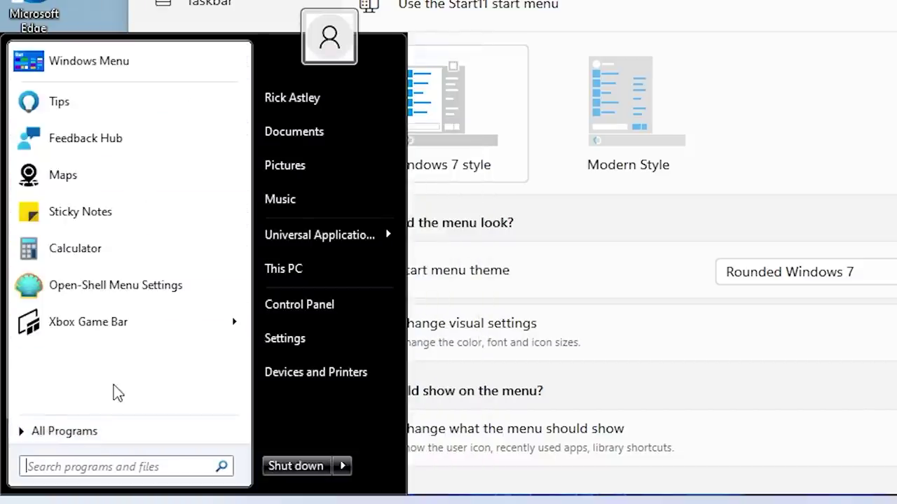
pyautogui.click(602, 227)
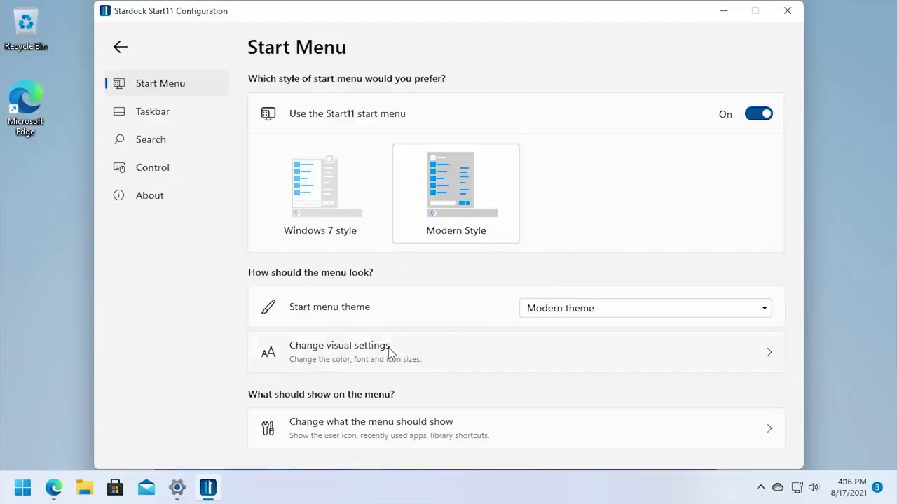
# In the Taskbar settings, set the taskbar transparency to 100% solid.
pyautogui.click(377, 425)
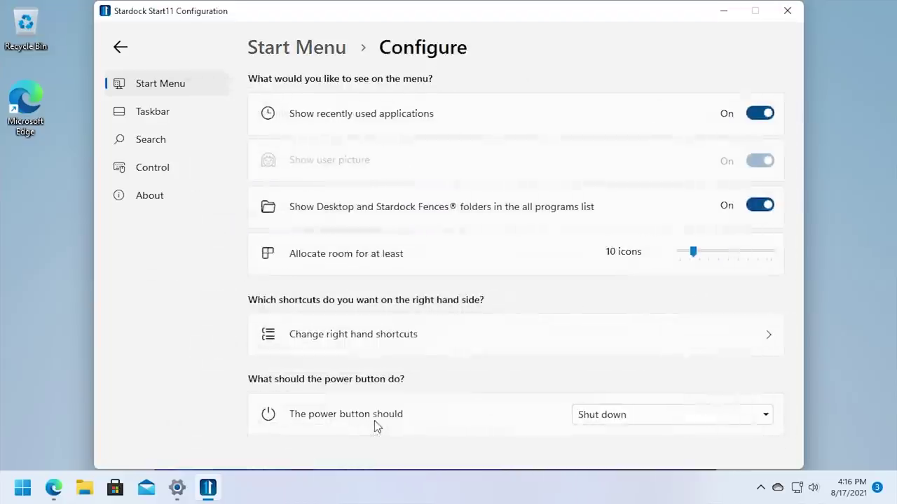
pyautogui.click(161, 113)
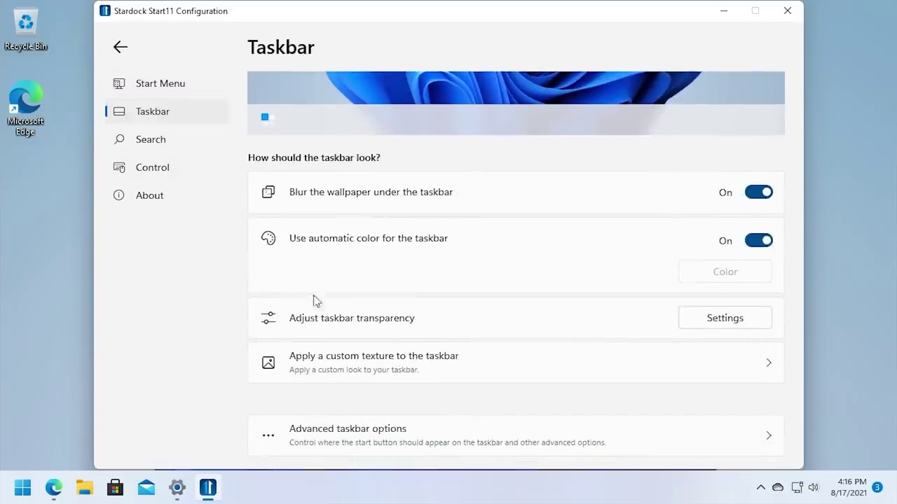
pyautogui.click(724, 319)
pyautogui.moveTo(680, 354); pyautogui.dragTo(549, 365)
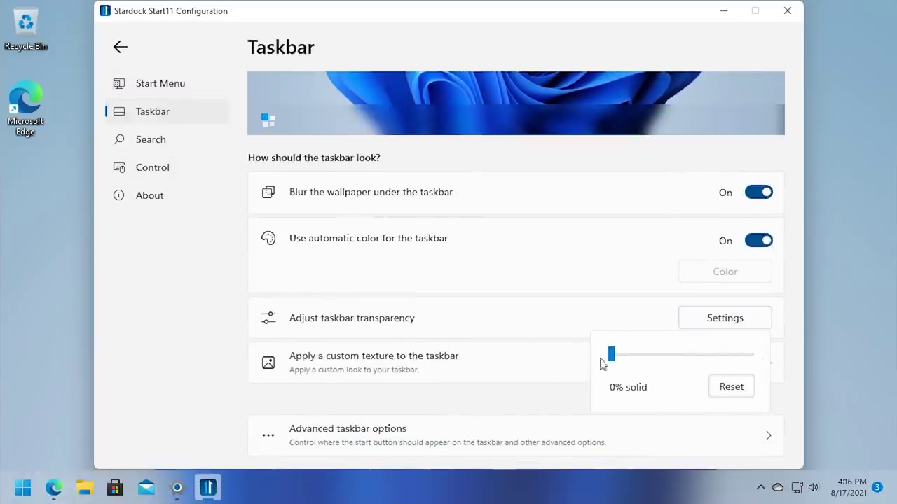
pyautogui.moveTo(612, 356); pyautogui.dragTo(755, 357)
pyautogui.click(778, 360)
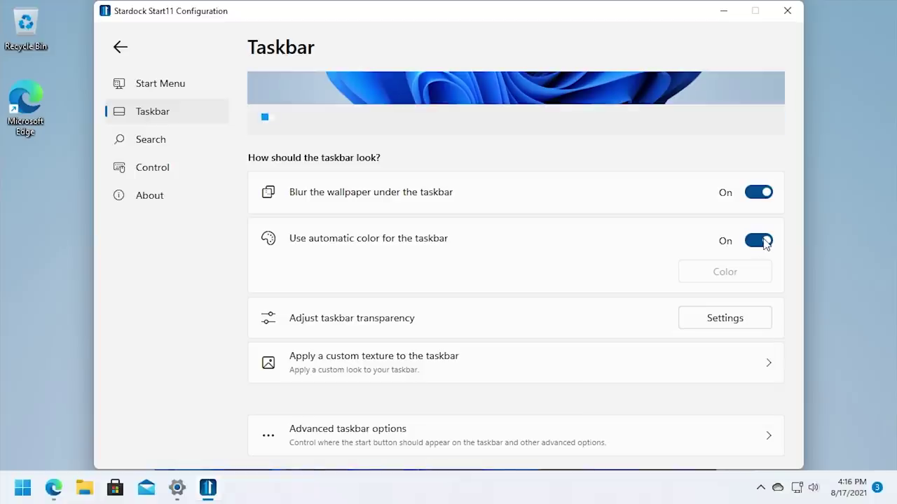
# Turn off automatic taskbar colour and use a custom pink (RGB 255, 128, 192).
pyautogui.click(759, 241)
pyautogui.click(710, 273)
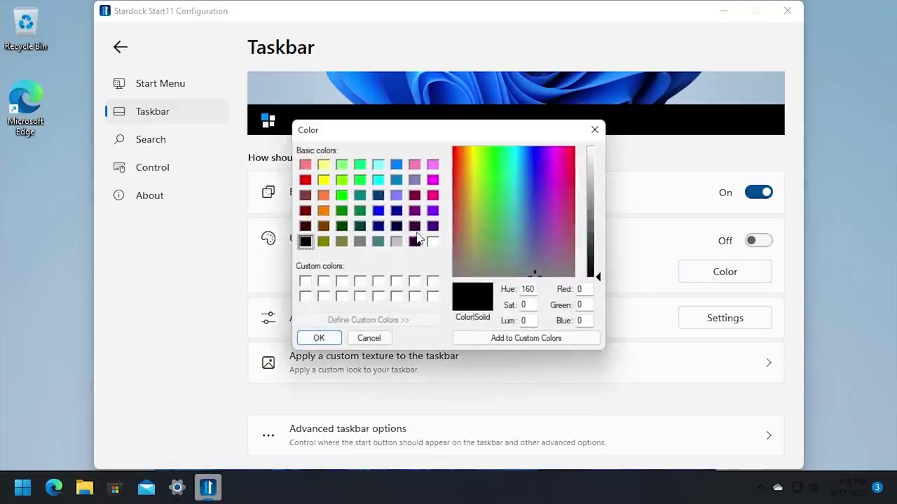
pyautogui.click(397, 225)
pyautogui.click(415, 165)
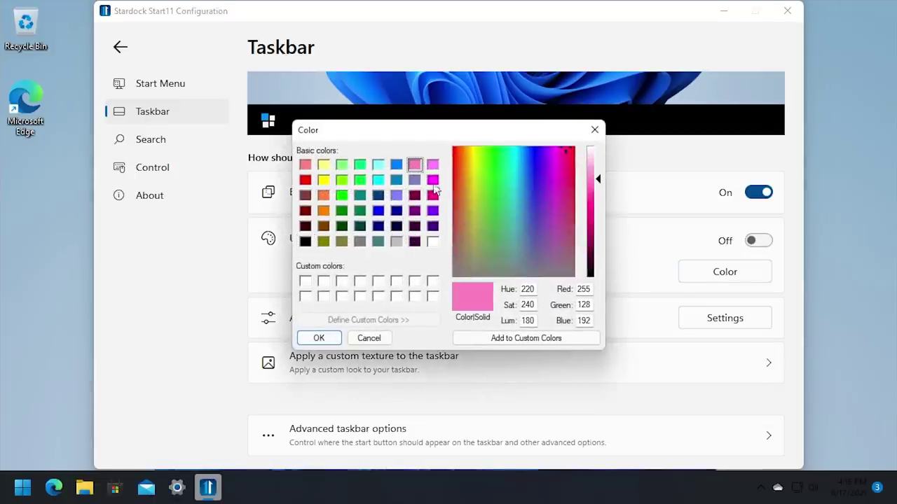
pyautogui.click(319, 337)
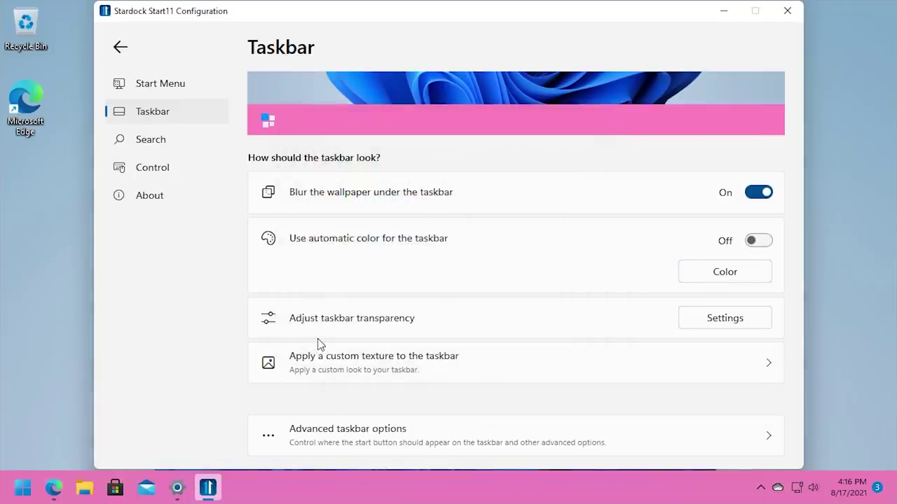
# Set the taskbar to 40% solid, keeping wallpaper blur on beneath it.
pyautogui.click(762, 315)
pyautogui.click(514, 318)
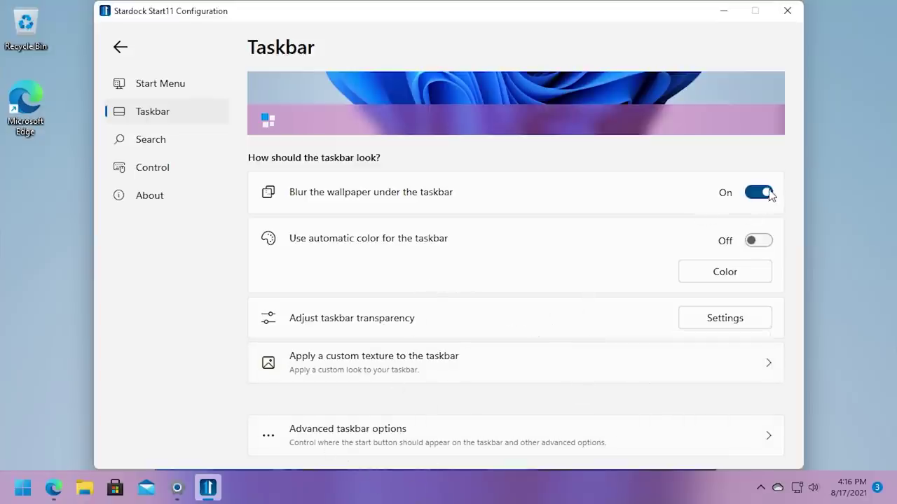
pyautogui.click(769, 193)
pyautogui.click(769, 193)
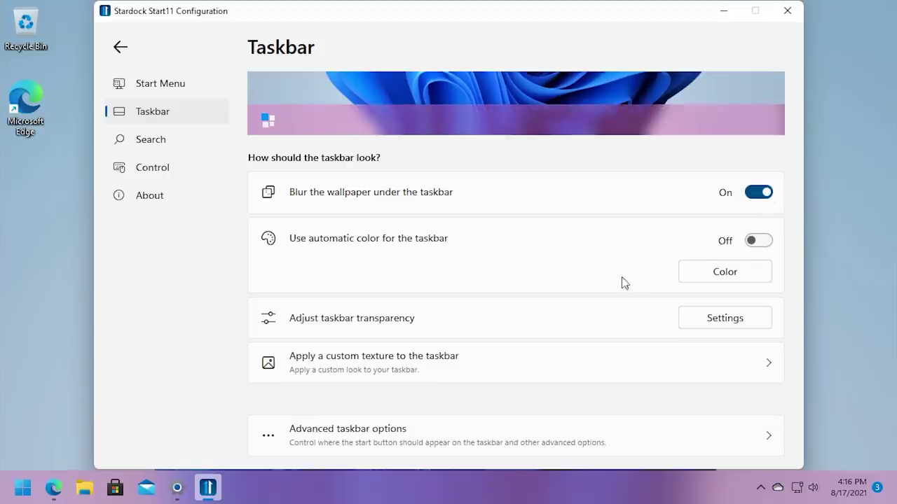
# In the Search settings, turn Start11 search off and test searching from Start.
pyautogui.click(162, 141)
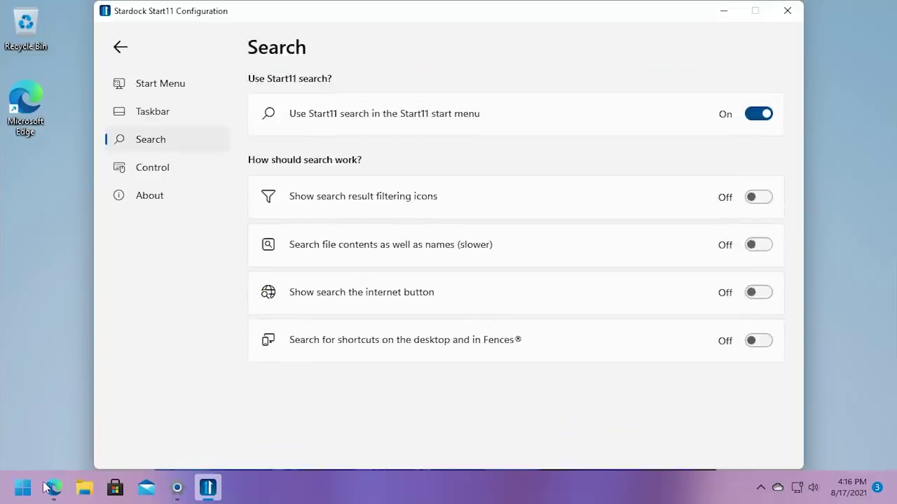
pyautogui.click(23, 488)
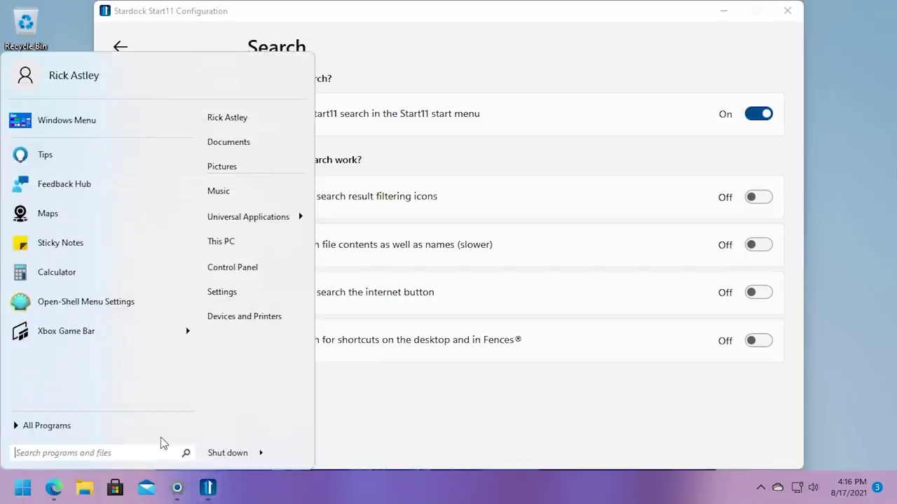
pyautogui.click(388, 426)
pyautogui.click(769, 119)
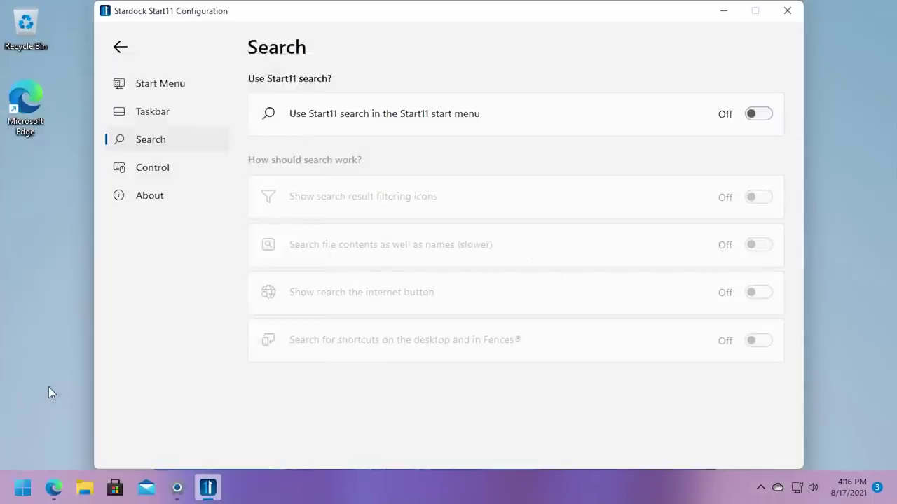
pyautogui.click(22, 487)
pyautogui.write('f')
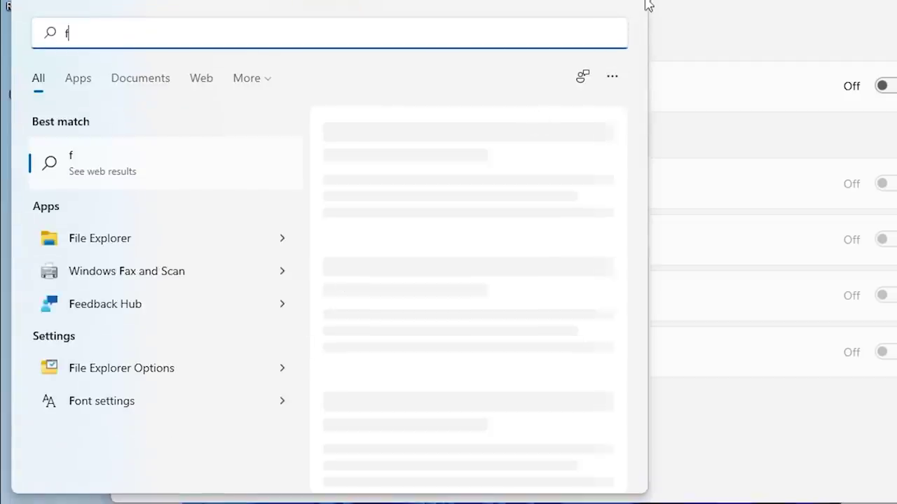
pyautogui.click(754, 433)
pyautogui.press('super')
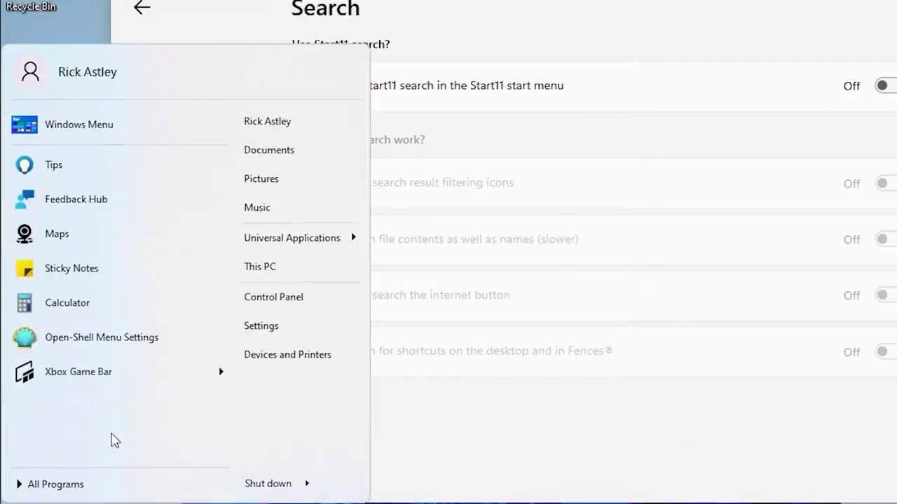
pyautogui.write('h')
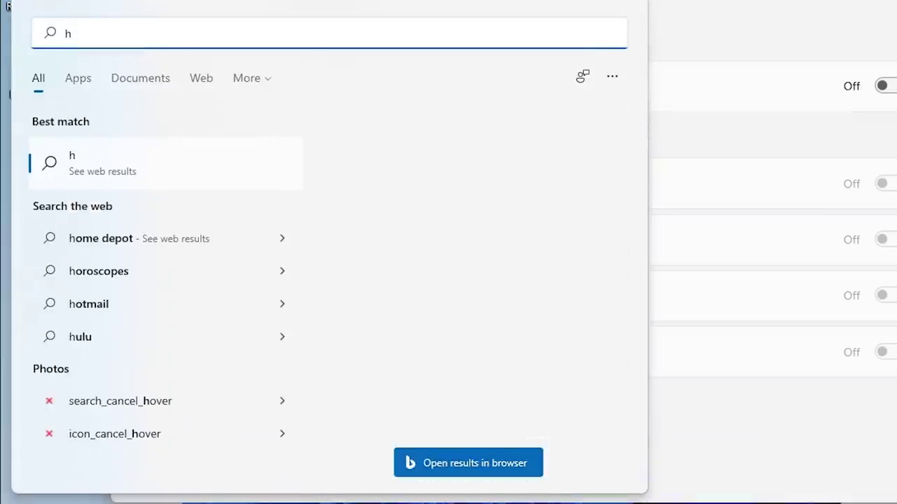
pyautogui.press('BackSpace')
pyautogui.click(813, 417)
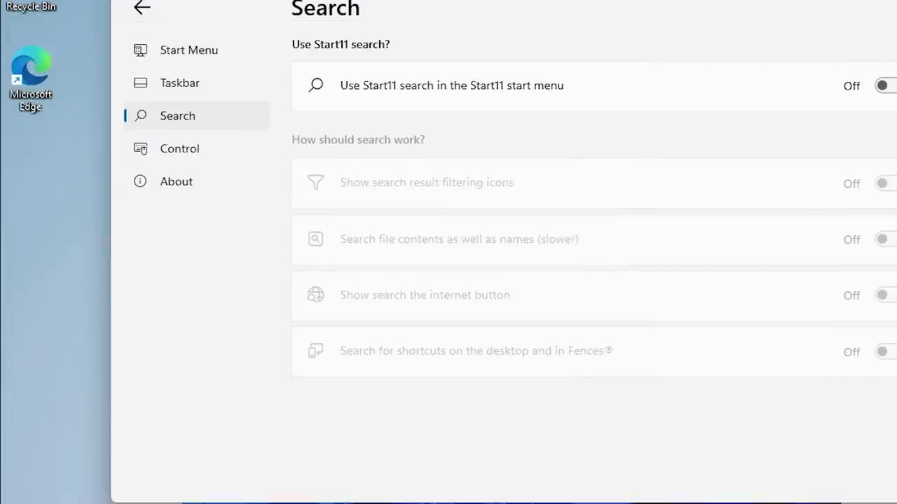
# Turn Start11 search back on and test it by typing 'asdfasdf' in Start.
pyautogui.click(884, 85)
pyautogui.press('super')
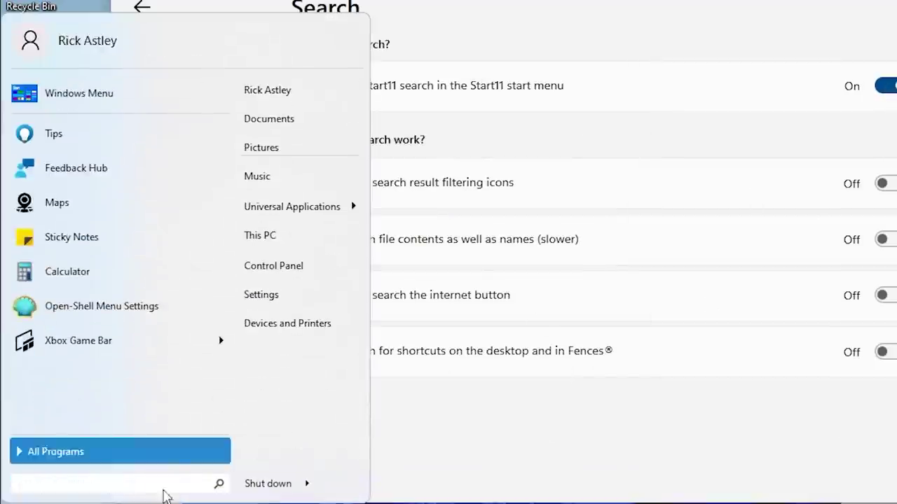
pyautogui.write('asdfasdf')
pyautogui.hotkey('shift', 'Left')
pyautogui.hotkey('shift', 'Left')
pyautogui.hotkey('shift', 'Left')
pyautogui.hotkey('shift', 'Left')
pyautogui.hotkey('shift', 'Left')
pyautogui.hotkey('shift', 'Left')
pyautogui.hotkey('shift', 'Left')
pyautogui.hotkey('shift', 'Left')
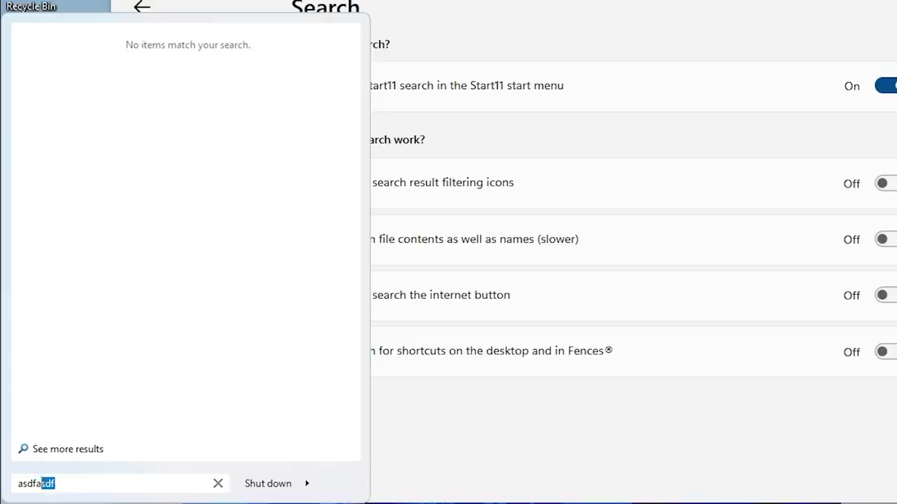
pyautogui.press('BackSpace')
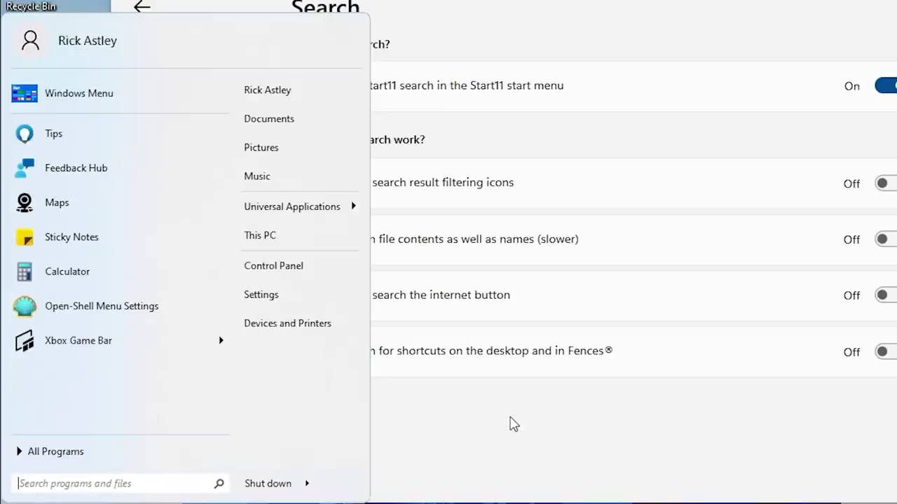
pyautogui.click(505, 418)
pyautogui.click(162, 194)
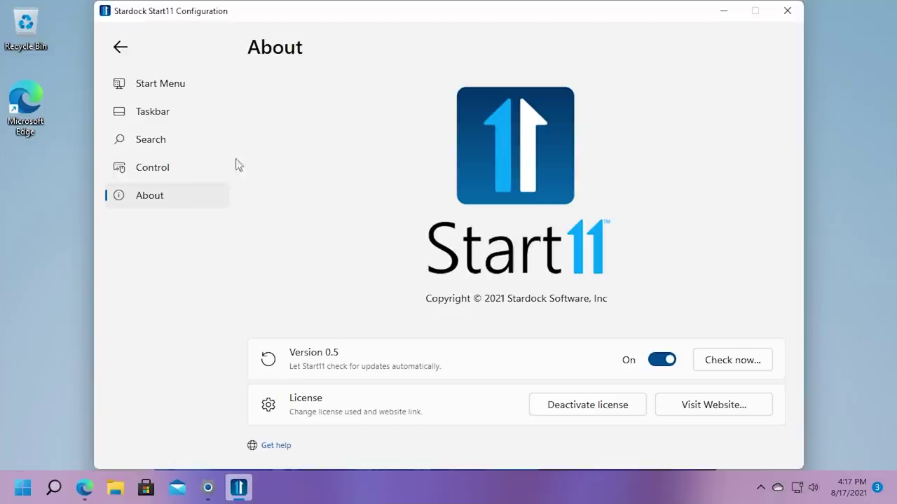
# Visit the Start Menu settings, then return to the About page for version 0.5.
pyautogui.click(172, 89)
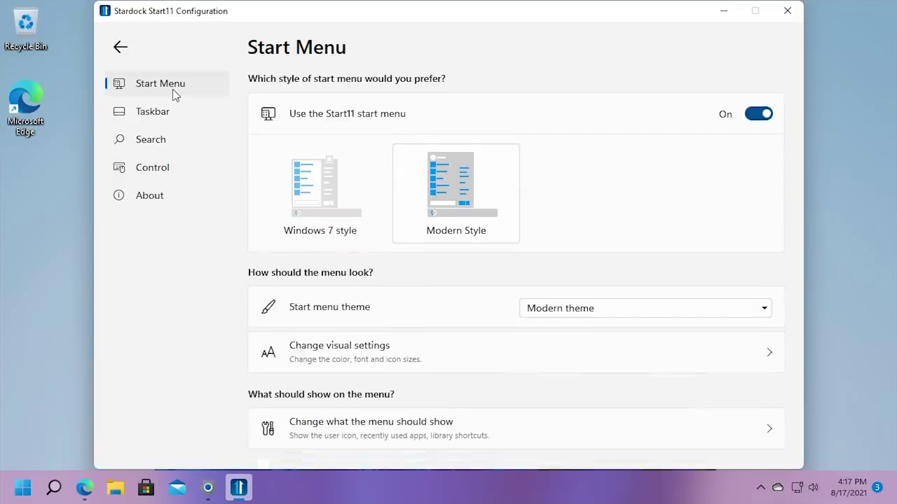
pyautogui.click(123, 49)
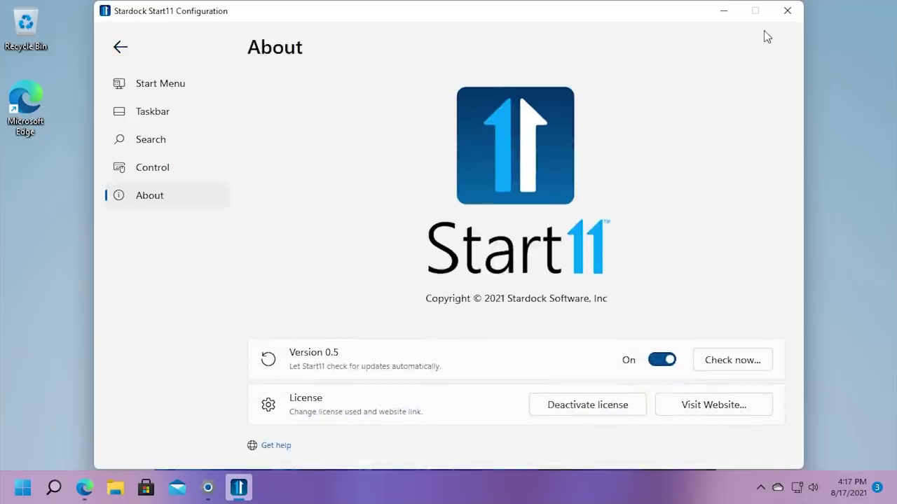
pyautogui.click(785, 12)
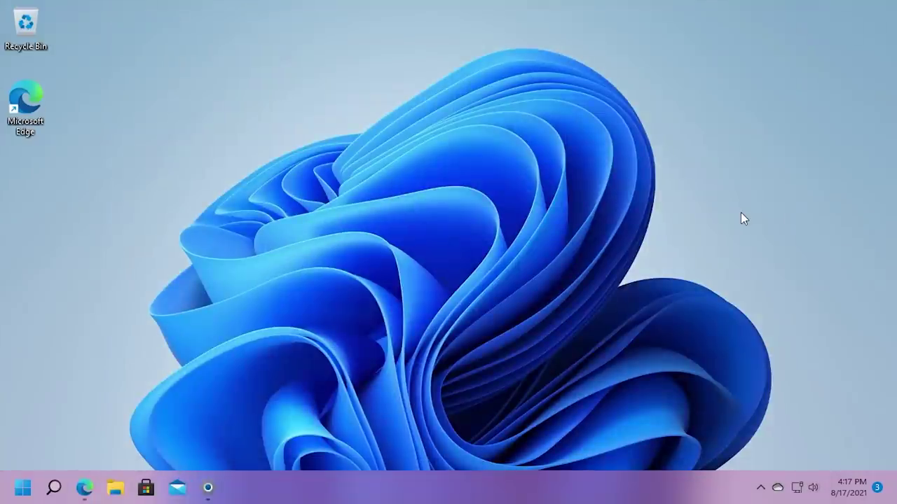